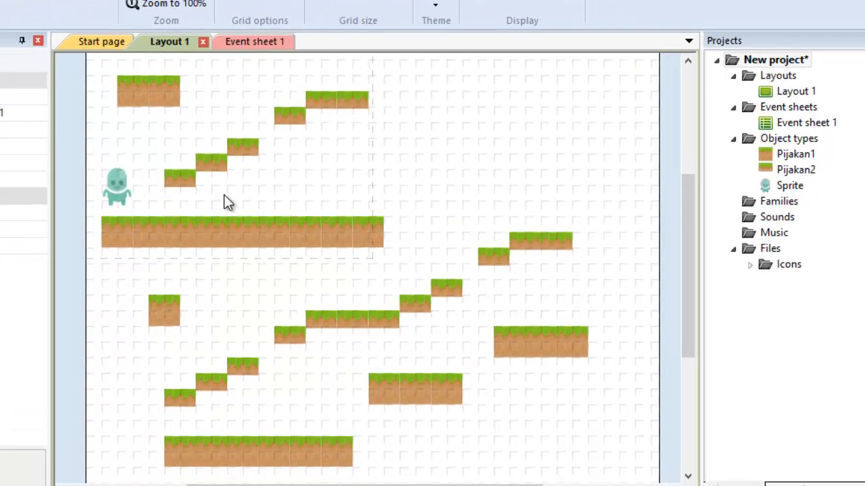
# Insert a new Sprite object into the layout and open an image file for its first frame.
pyautogui.rightClick(309, 226)
pyautogui.click(238, 204)
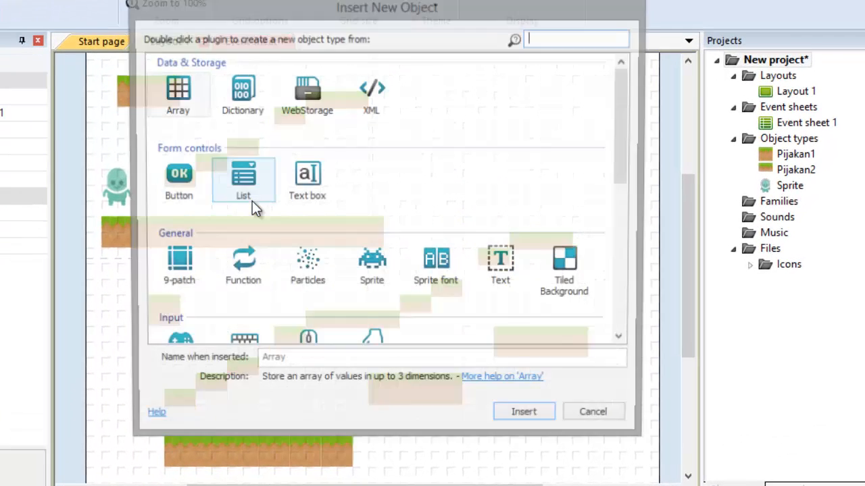
pyautogui.doubleClick(371, 259)
pyautogui.click(263, 168)
pyautogui.click(282, 69)
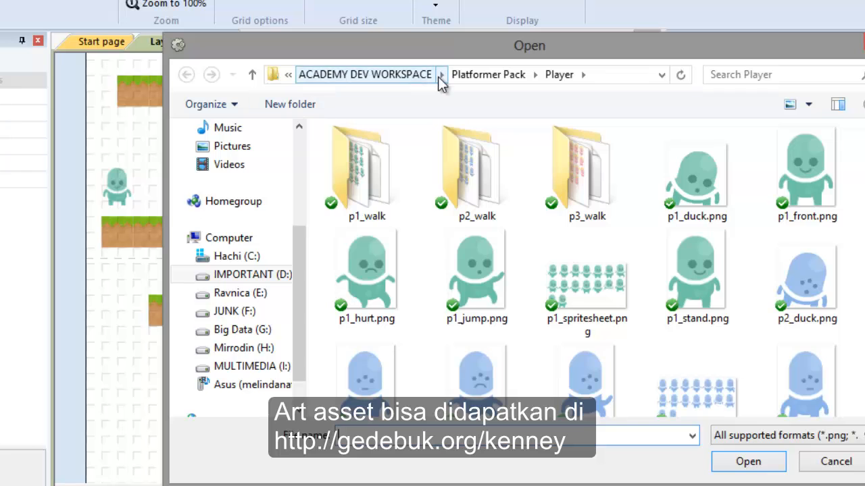
# Browse the Platformer Pack folders and load spikes.png from the Items folder as the sprite's image.
pyautogui.click(467, 79)
pyautogui.doubleClick(368, 227)
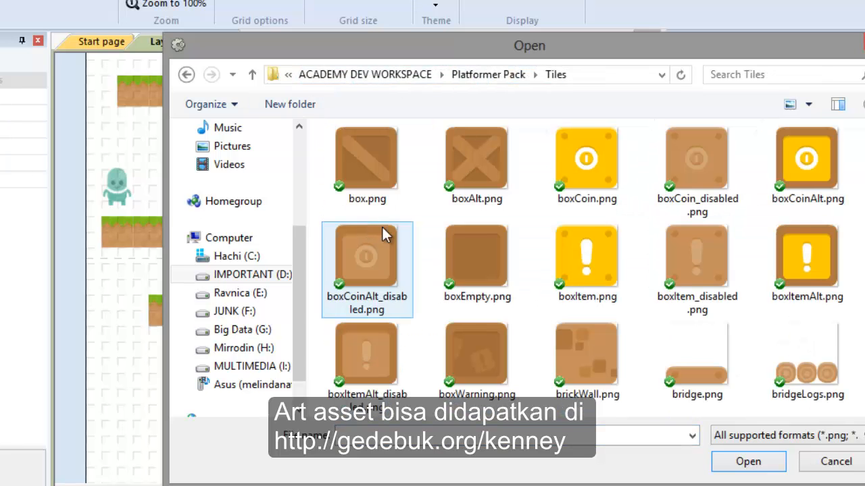
pyautogui.scroll(-3, 822, 209)
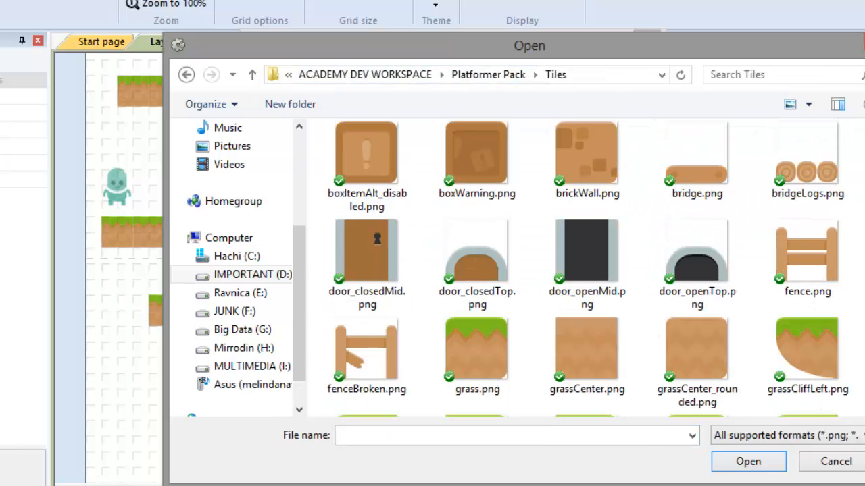
pyautogui.scroll(-15, 702, 216)
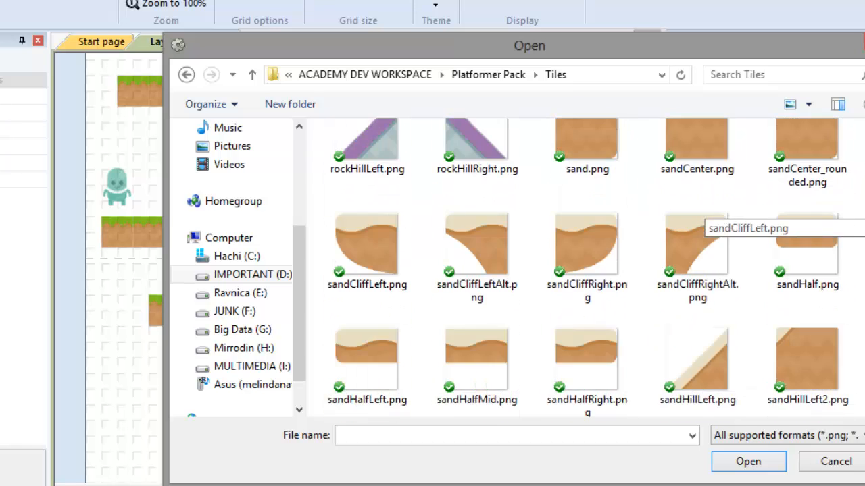
pyautogui.scroll(-12, 702, 216)
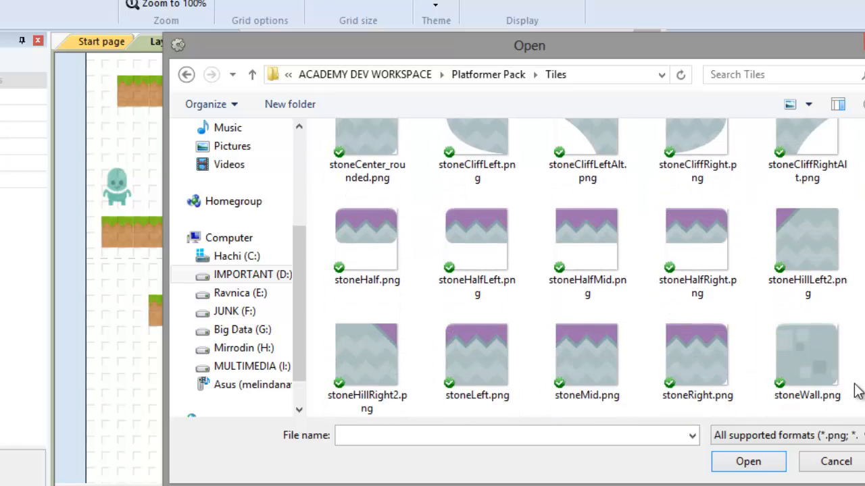
pyautogui.press('BackSpace')
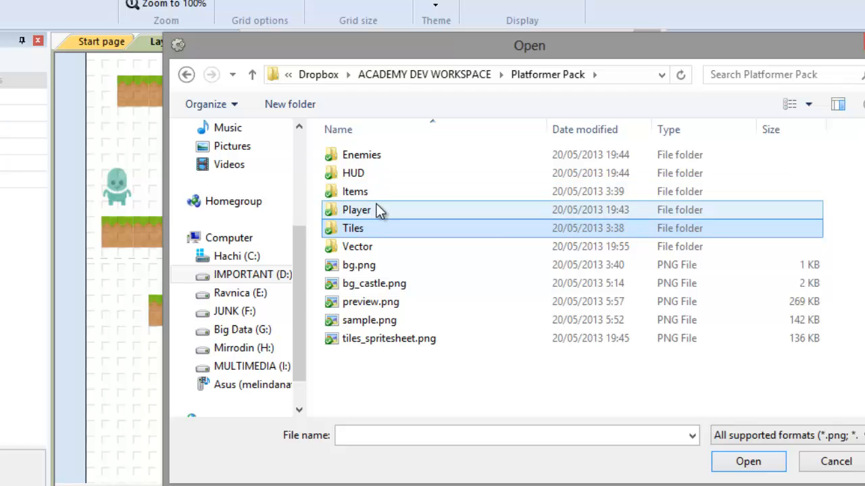
pyautogui.doubleClick(380, 195)
pyautogui.scroll(-3, 584, 270)
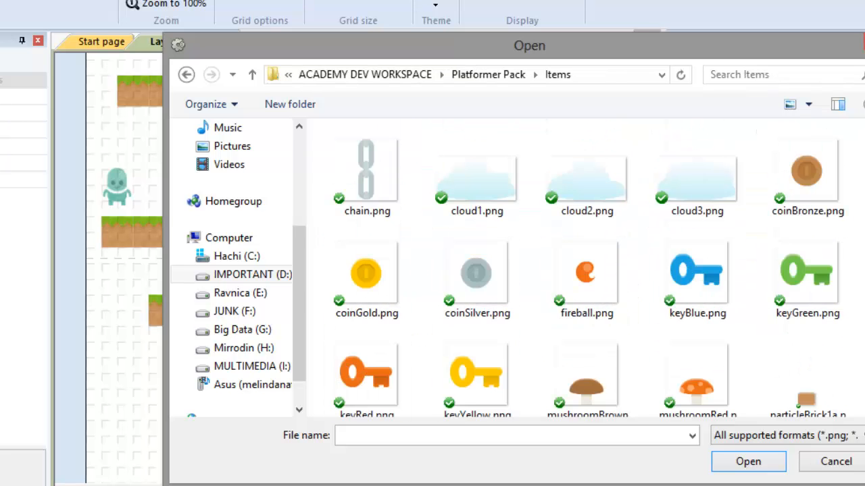
pyautogui.scroll(2, 857, 324)
pyautogui.scroll(-3, 857, 324)
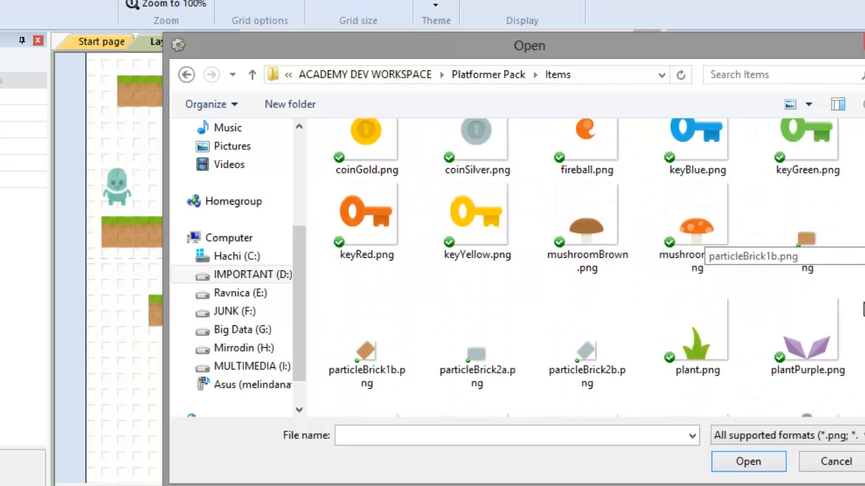
pyautogui.scroll(-2, 857, 338)
pyautogui.click(586, 350)
pyautogui.click(750, 462)
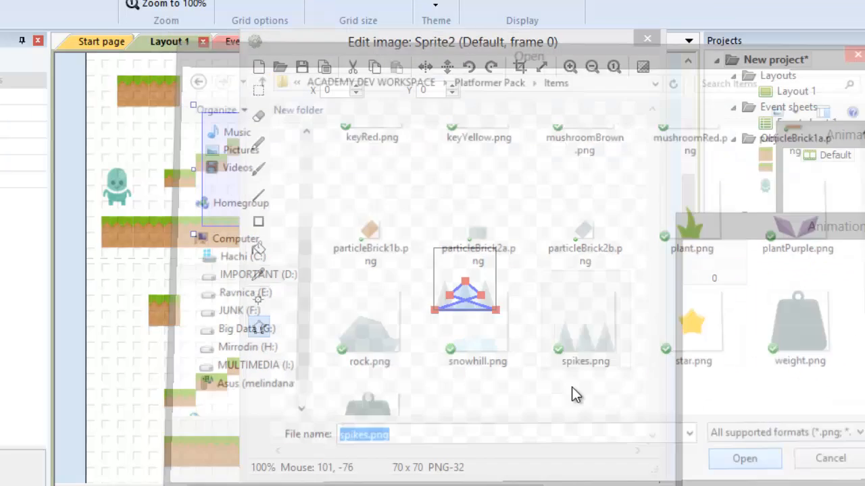
# Move the collision polygon's two inner side points outward and up to the outer spike tips, and close the image editor.
pyautogui.moveTo(450, 295); pyautogui.dragTo(442, 280)
pyautogui.click(480, 295)
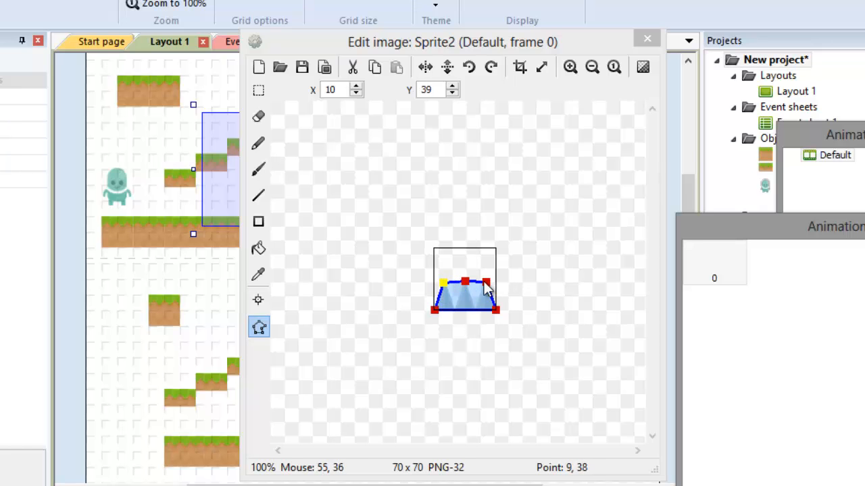
pyautogui.click(646, 42)
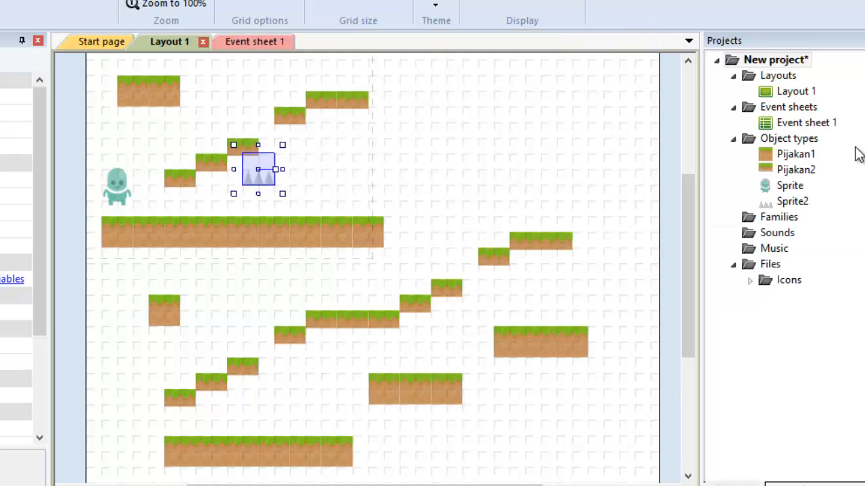
# Rename the player character's object type Sprite to Pemain.
pyautogui.rightClick(790, 186)
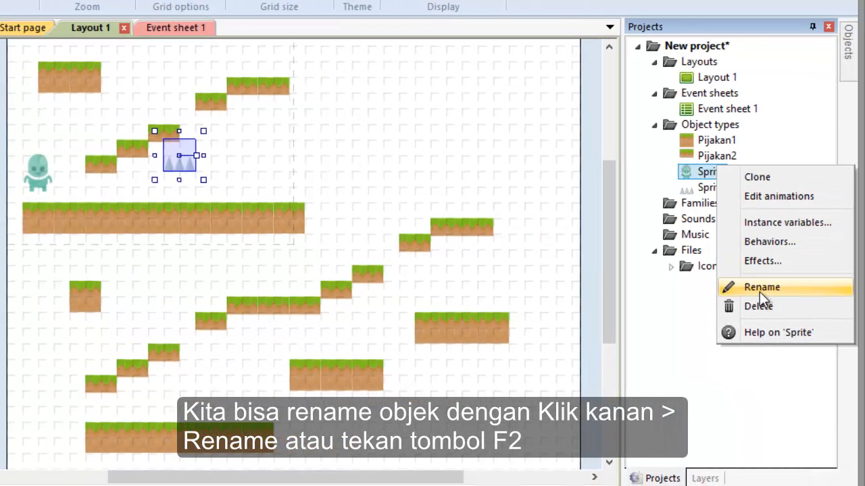
pyautogui.click(841, 301)
pyautogui.write('Pemain')
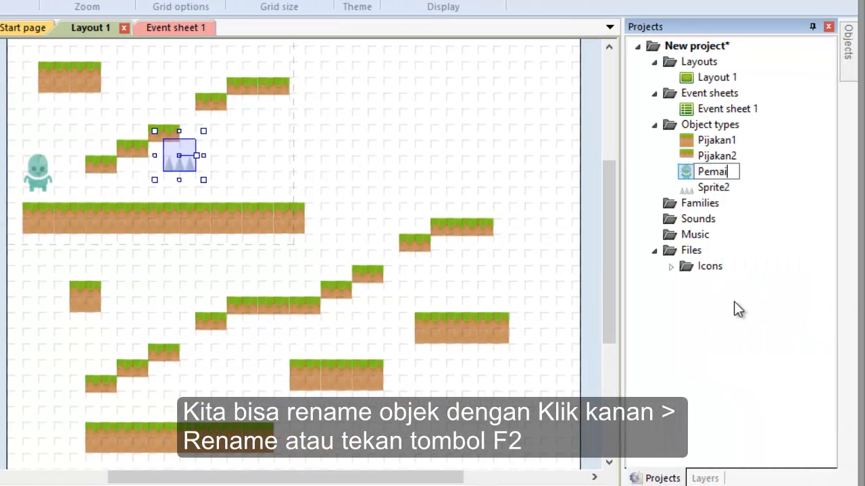
pyautogui.press('Return')
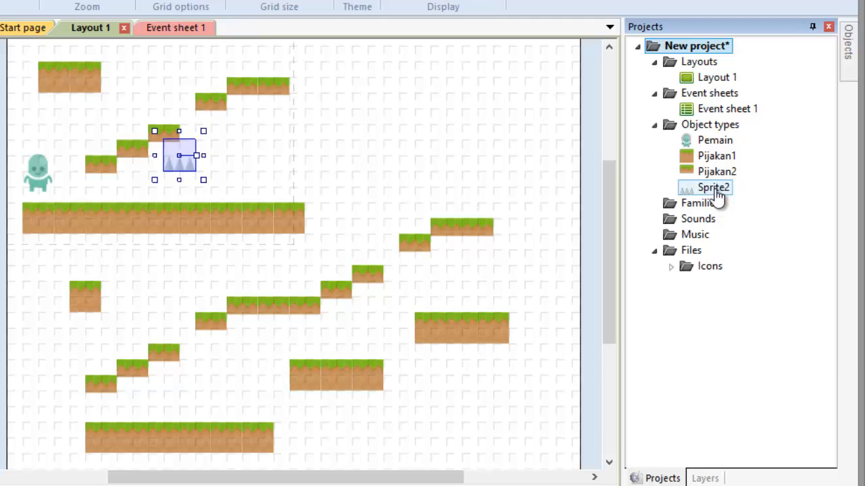
# Rename the spikes object to Duri and place it on the long grass platform below the upper steps.
pyautogui.rightClick(714, 188)
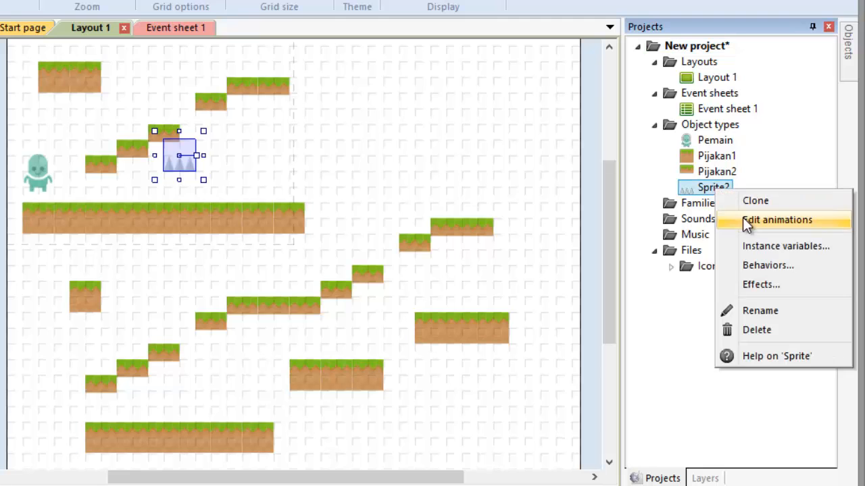
pyautogui.click(756, 310)
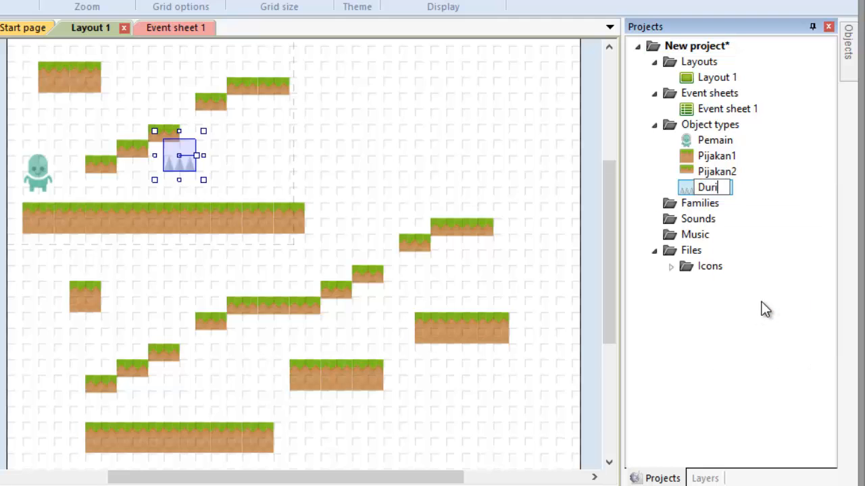
pyautogui.press('Return')
pyautogui.moveTo(188, 174); pyautogui.dragTo(202, 206)
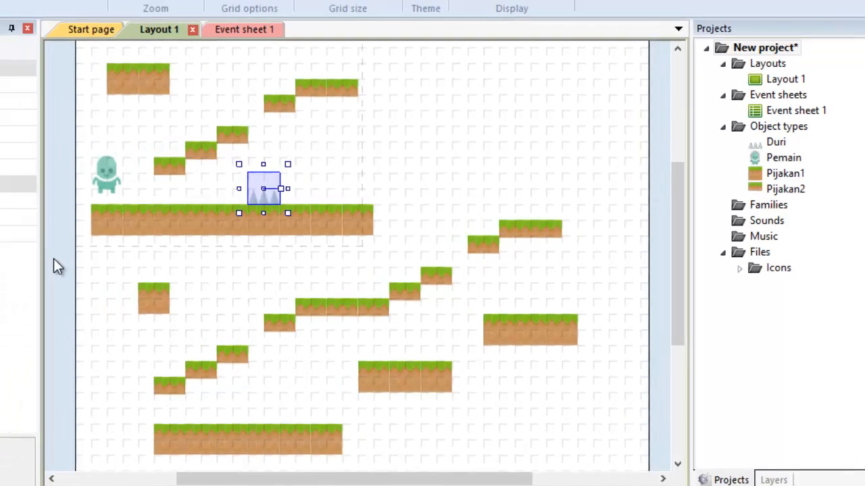
pyautogui.click(96, 262)
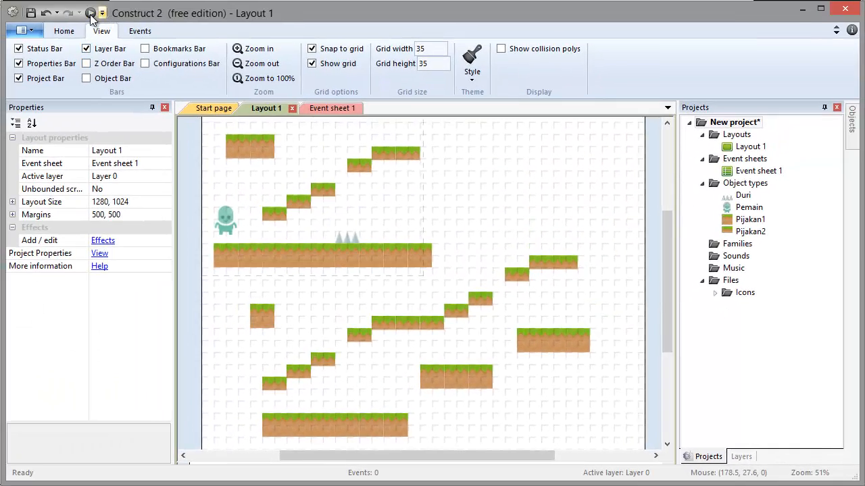
# Run the layout preview and test moving and jumping with the player around the spikes.
pyautogui.click(90, 13)
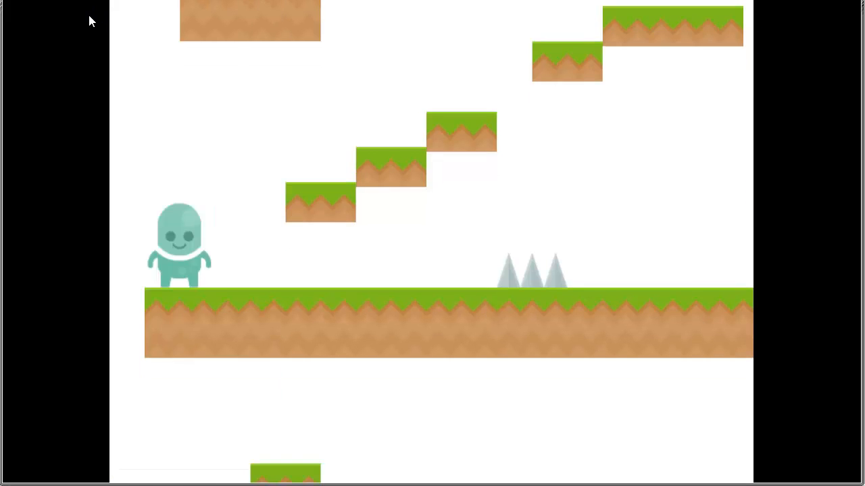
pyautogui.press('Right')
pyautogui.press('Up')
pyautogui.press('Left')
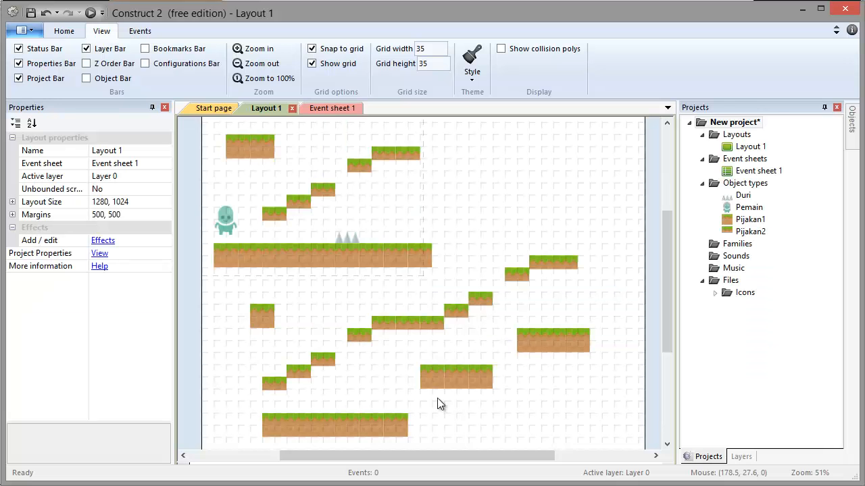
# Add an event in Event sheet 1 with Pemain's condition On collision with another object, using Duri as the object.
pyautogui.click(327, 110)
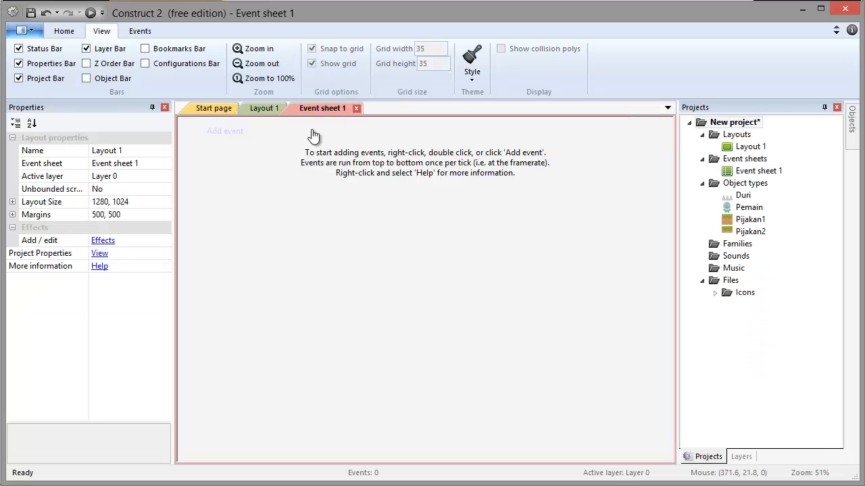
pyautogui.click(243, 140)
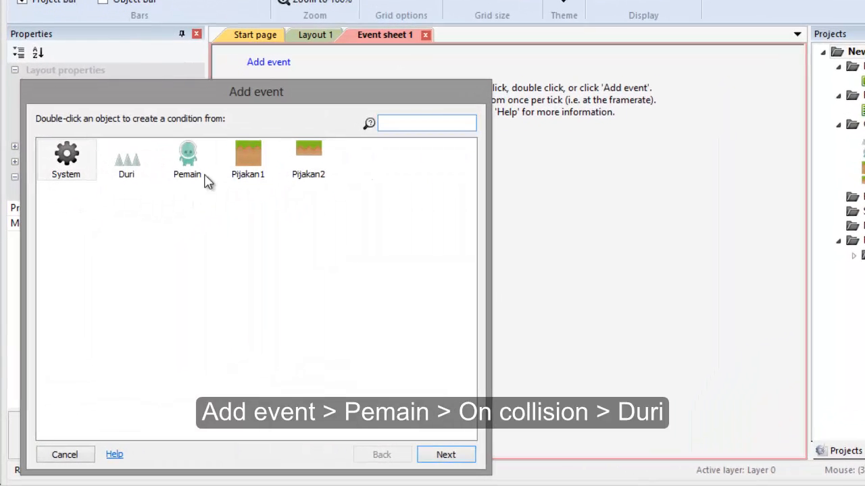
pyautogui.click(159, 214)
pyautogui.doubleClick(191, 155)
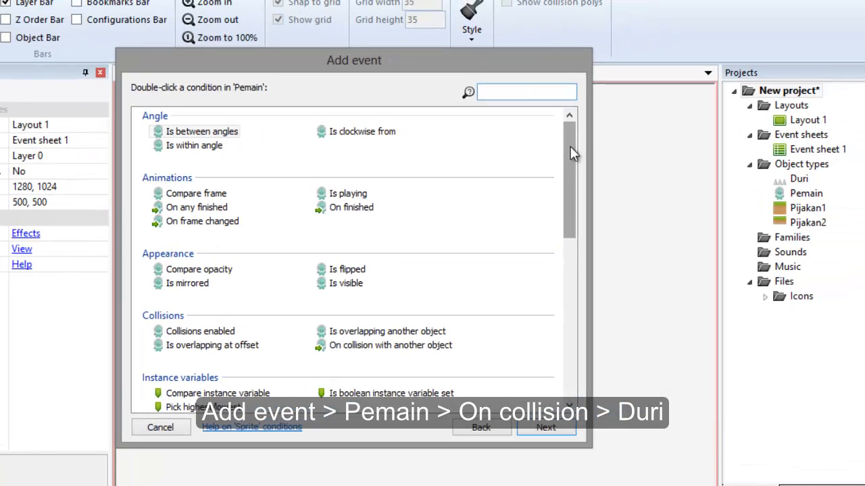
pyautogui.moveTo(471, 162); pyautogui.dragTo(475, 208)
pyautogui.moveTo(570, 181); pyautogui.dragTo(547, 189)
pyautogui.click(374, 255)
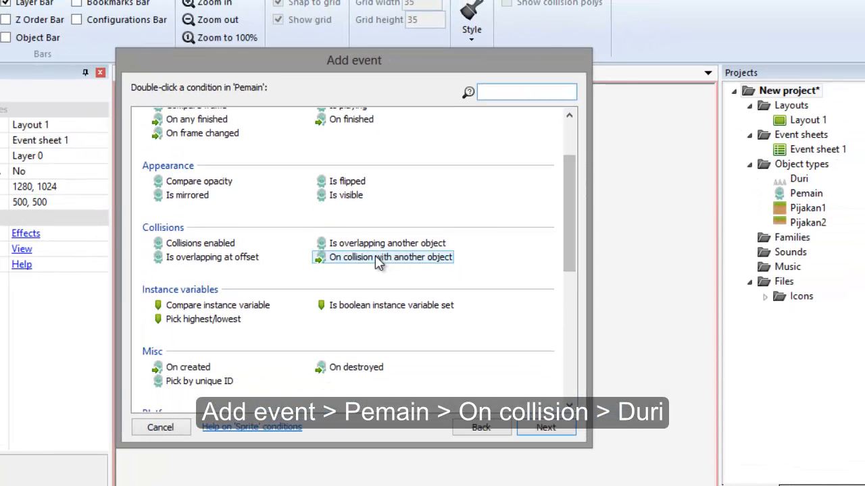
pyautogui.doubleClick(375, 256)
pyautogui.click(438, 170)
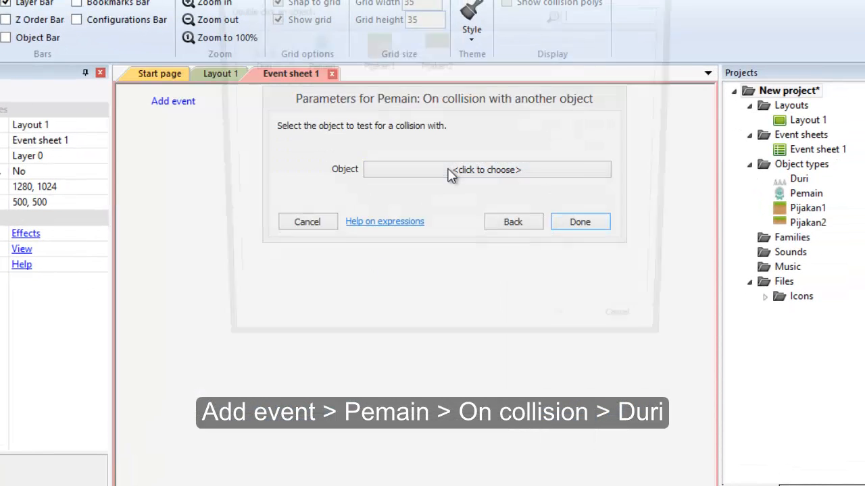
pyautogui.doubleClick(252, 67)
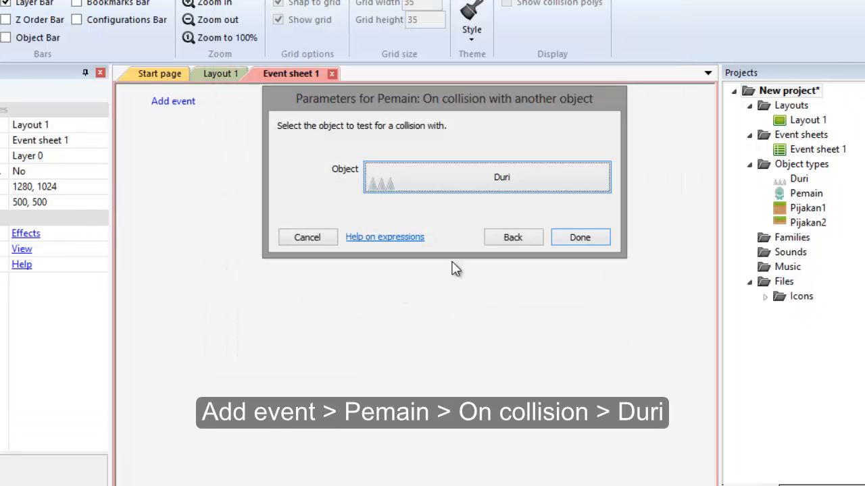
pyautogui.click(576, 237)
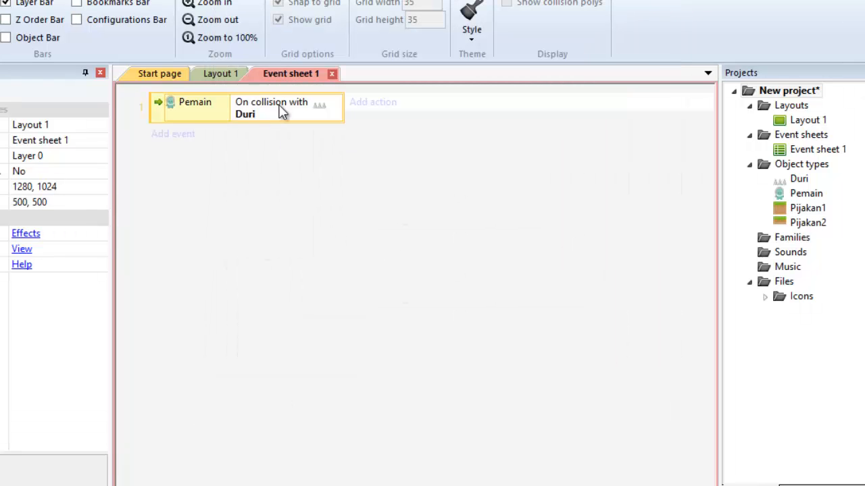
# Add the System action Restart layout to the Pemain and Duri collision event.
pyautogui.click(369, 109)
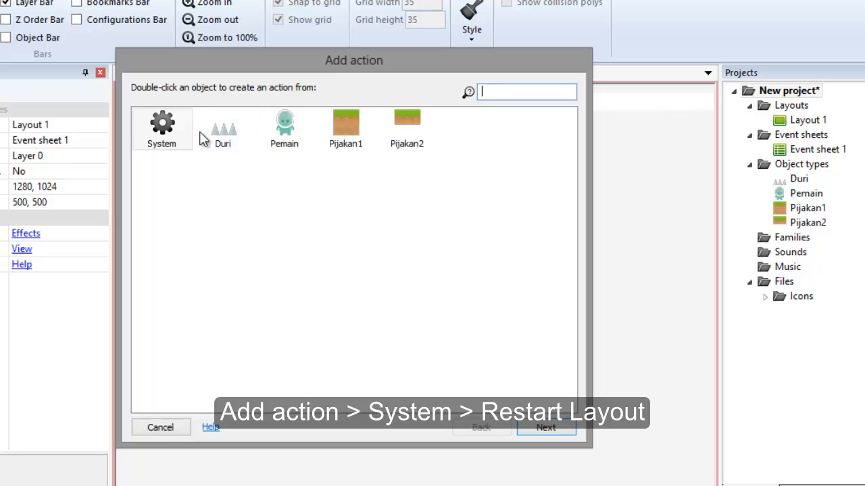
pyautogui.doubleClick(162, 127)
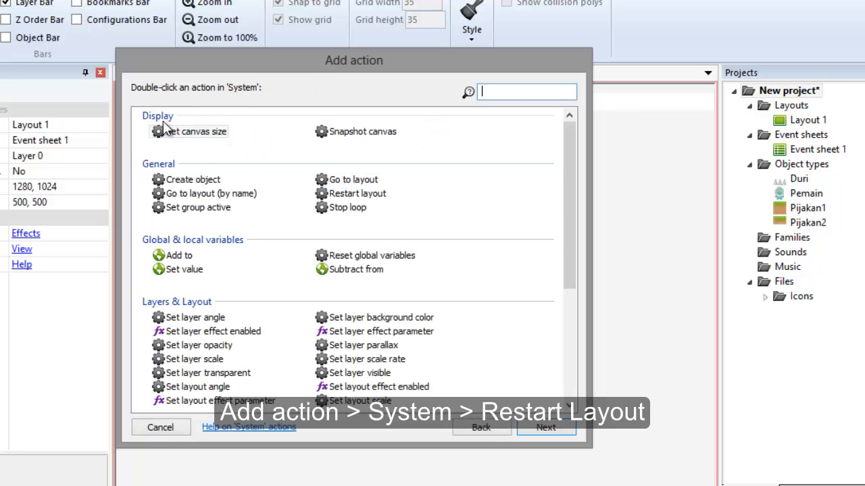
pyautogui.doubleClick(368, 194)
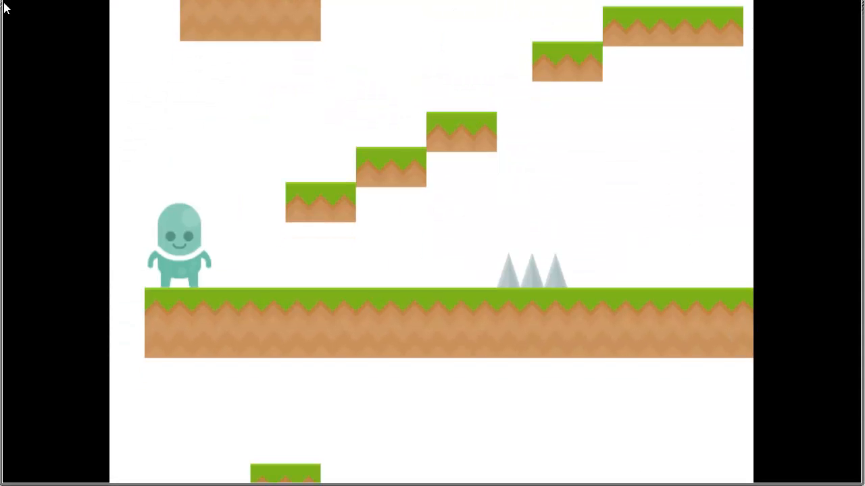
# Test the collision event in the preview by moving the player into the spikes and jumping.
pyautogui.press('Right')
pyautogui.press('Right')
pyautogui.press('Up')
pyautogui.press('Up')
pyautogui.press('Up')
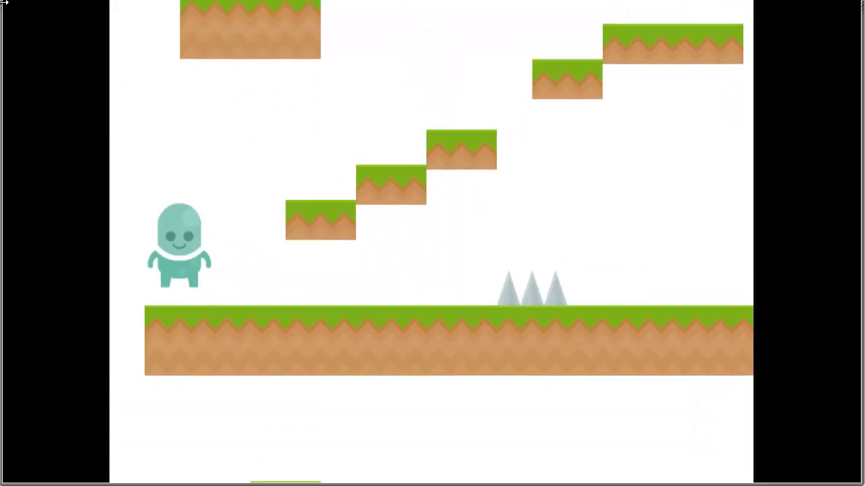
pyautogui.press('Right')
pyautogui.press('Up')
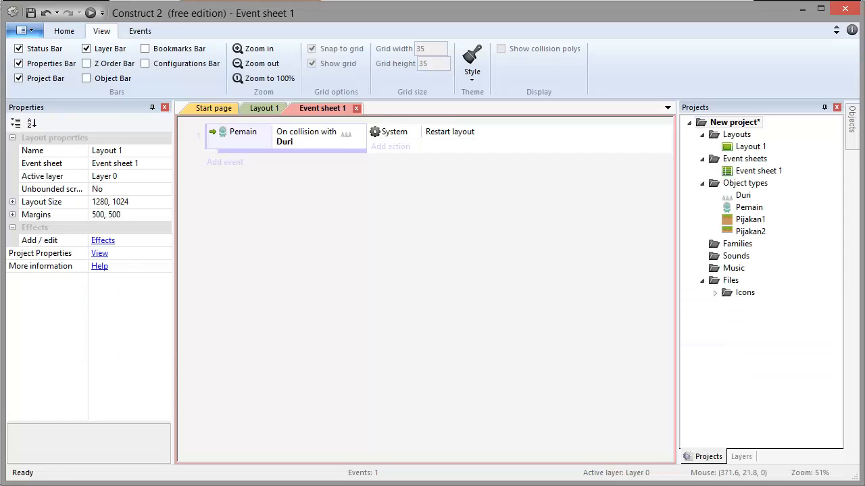
# Add a second event in Event sheet 1 with Pemain's condition Is outside layout.
pyautogui.click(172, 138)
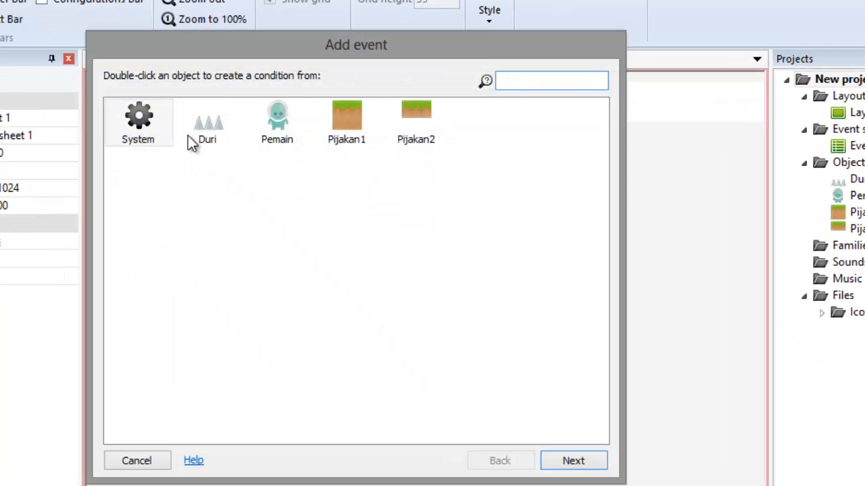
pyautogui.doubleClick(276, 123)
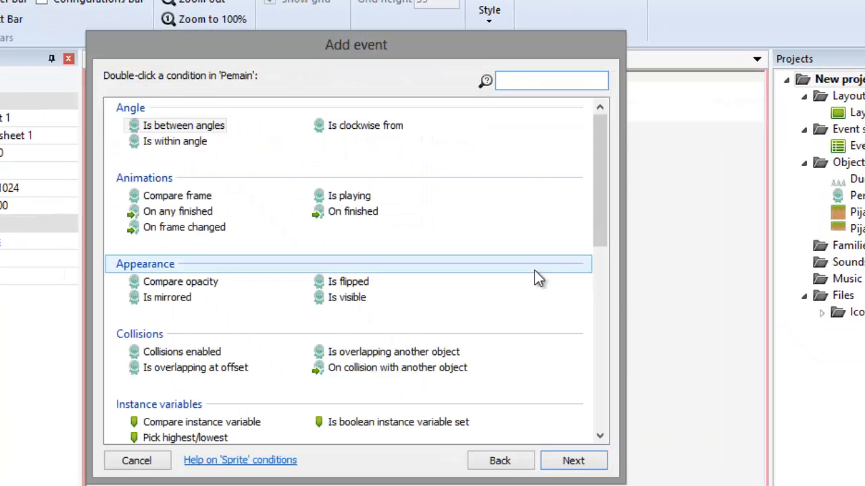
pyautogui.moveTo(598, 193); pyautogui.dragTo(592, 358)
pyautogui.click(351, 316)
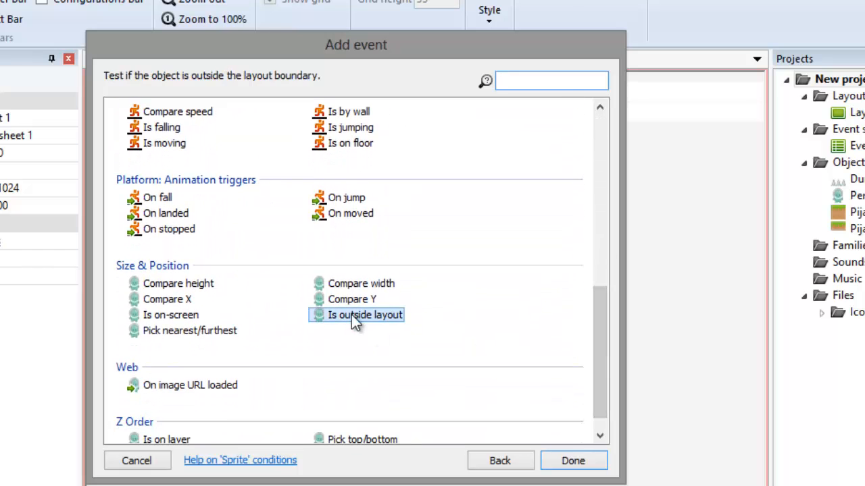
pyautogui.doubleClick(371, 317)
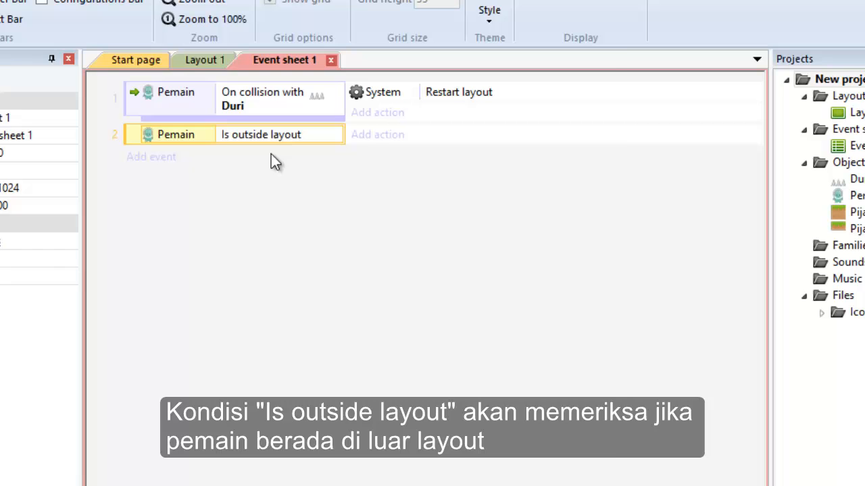
# Add the System action Restart layout to the Pemain Is outside layout event.
pyautogui.click(358, 137)
pyautogui.doubleClick(138, 121)
pyautogui.click(358, 195)
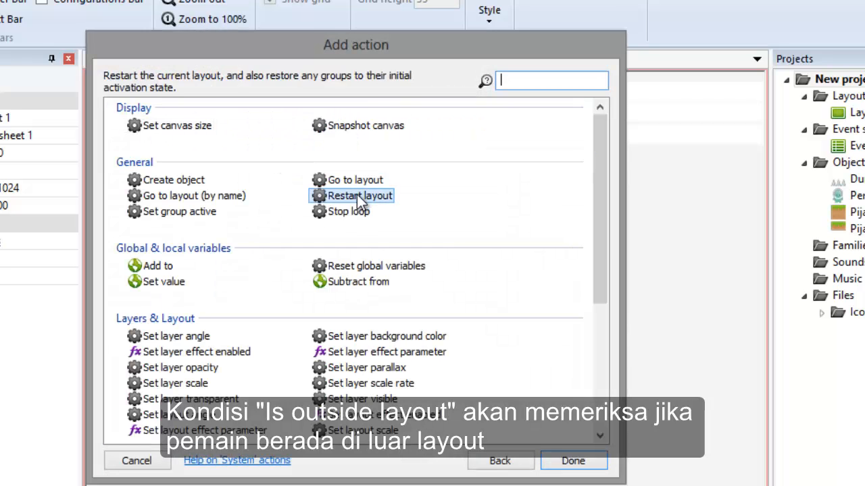
pyautogui.doubleClick(358, 196)
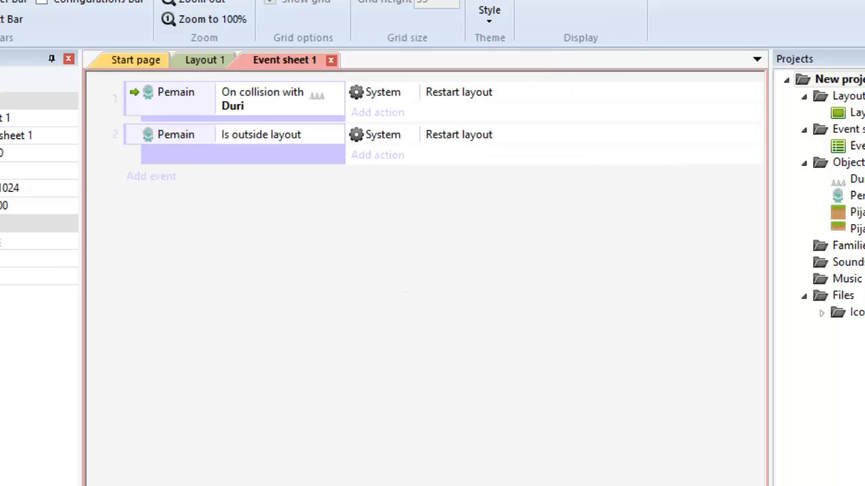
# Run the layout and test the outside-layout event by moving the player off the platforms and out of the layout.
pyautogui.press('F5')
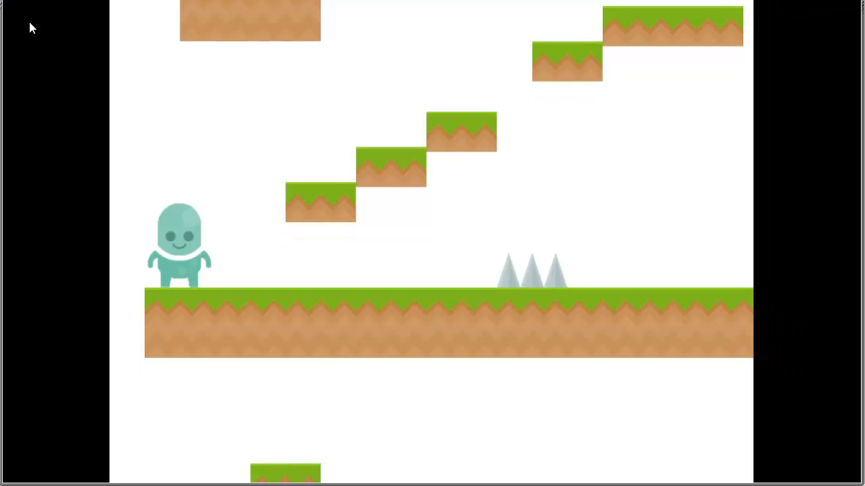
pyautogui.press('Right')
pyautogui.press('Up')
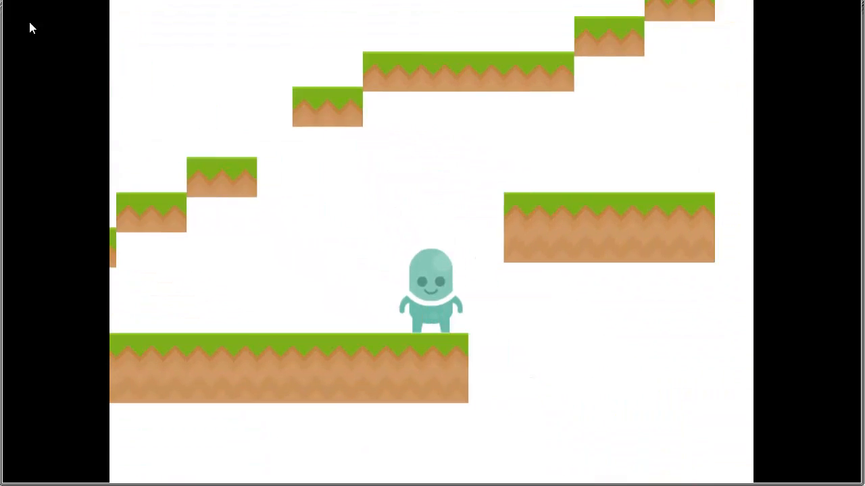
pyautogui.press('Left')
pyautogui.press('Left')
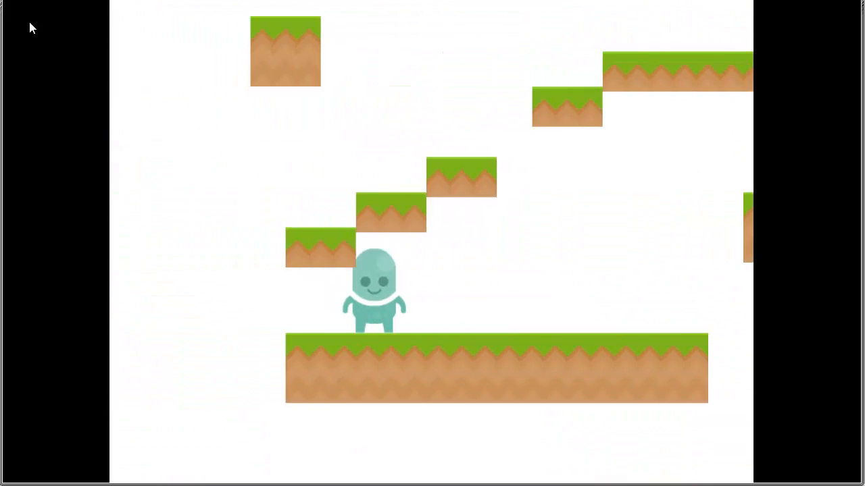
pyautogui.press('Left')
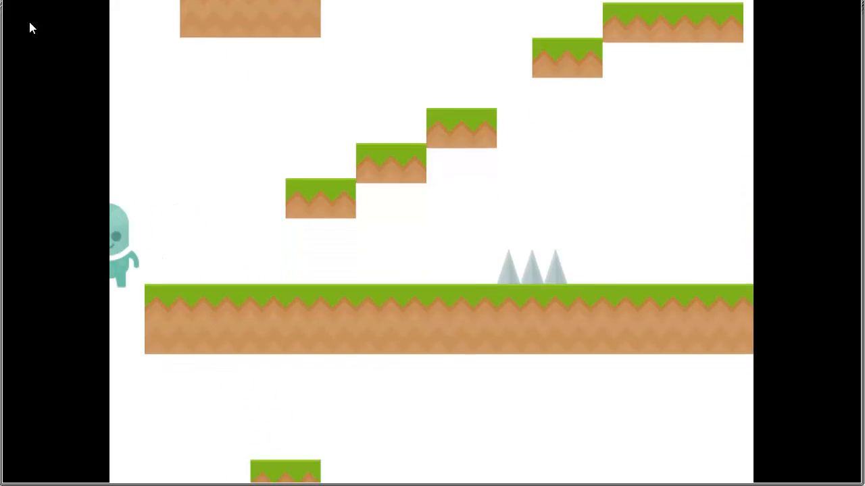
pyautogui.press('Up')
pyautogui.press('Right')
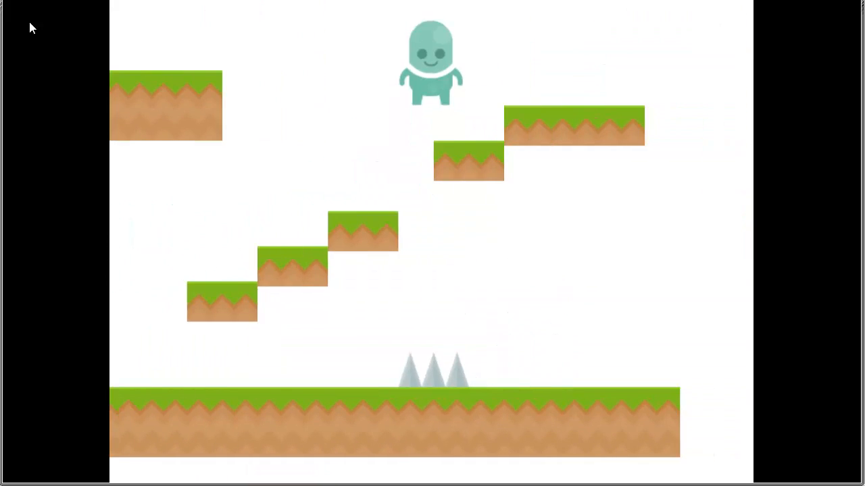
pyautogui.press('Right')
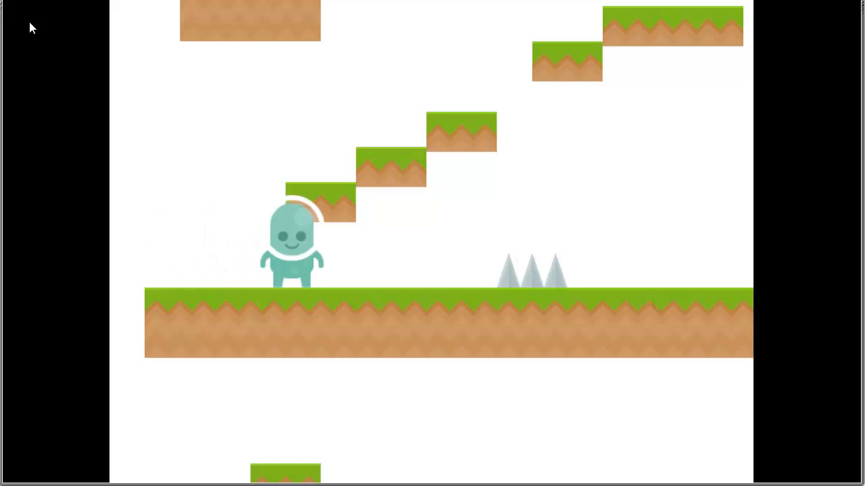
pyautogui.press('Up')
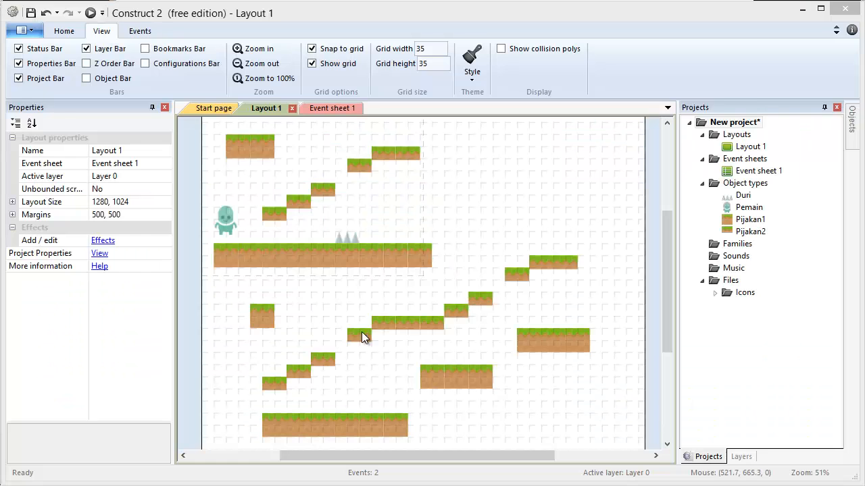
# Duplicate the Duri spikes onto the middle grass platform, the rightmost thick platform and the top step of the lower-left stairs in Layout 1.
pyautogui.click(344, 240)
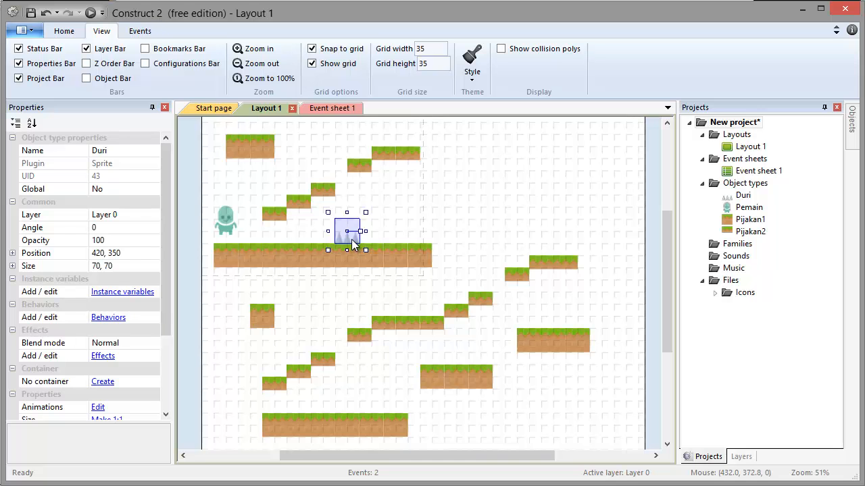
pyautogui.moveTo(357, 242)
pyautogui.keyDown('ctrl'); pyautogui.mouseDown()
pyautogui.moveTo(383, 251)
pyautogui.moveTo(430, 308)
pyautogui.moveTo(416, 319)
pyautogui.moveTo(410, 313)
pyautogui.moveTo(418, 321)
pyautogui.moveTo(570, 326)
pyautogui.moveTo(369, 420)
pyautogui.moveTo(335, 360)
pyautogui.moveTo(324, 358)
pyautogui.mouseUp(); pyautogui.keyUp('ctrl')
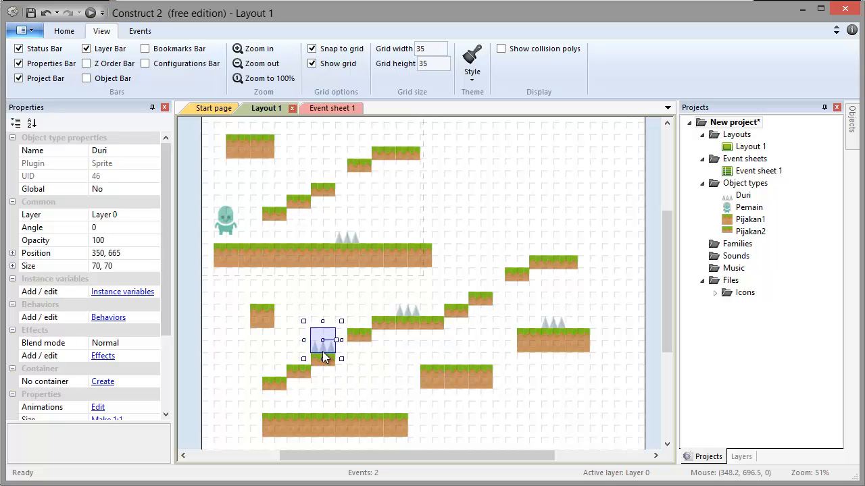
pyautogui.click(492, 177)
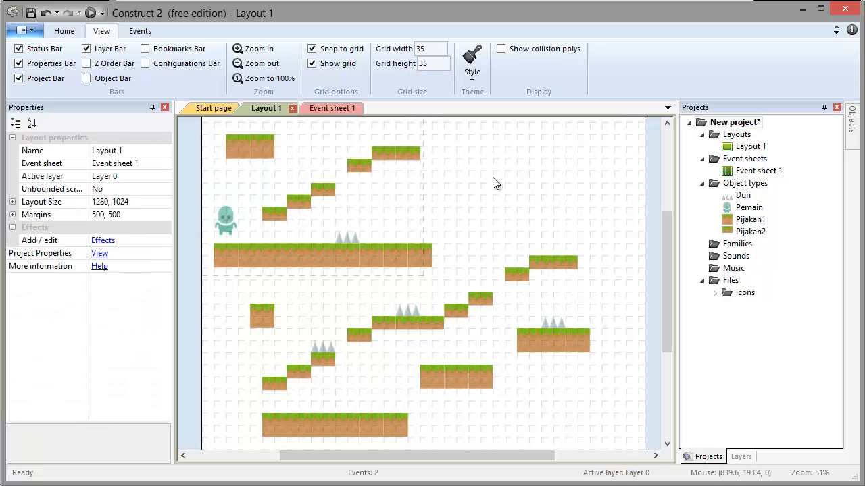
# Run the layout and move the player across the platforms to test the added spikes.
pyautogui.click(89, 13)
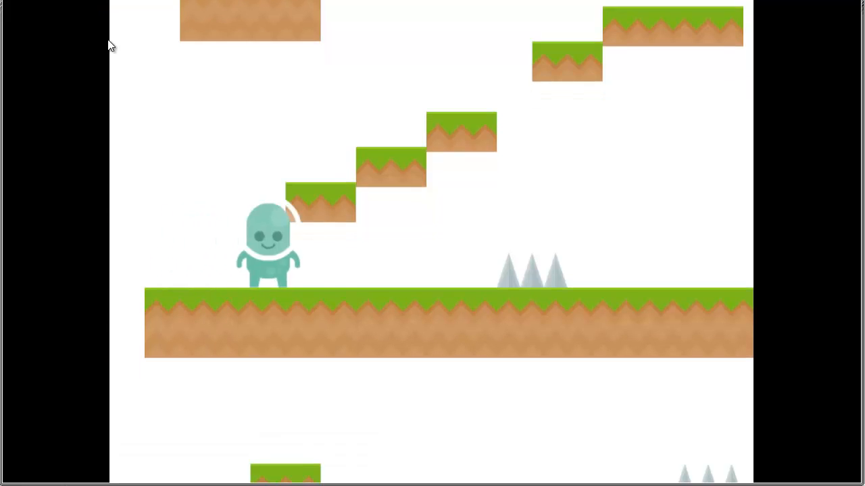
pyautogui.press('Right')
pyautogui.press('Up')
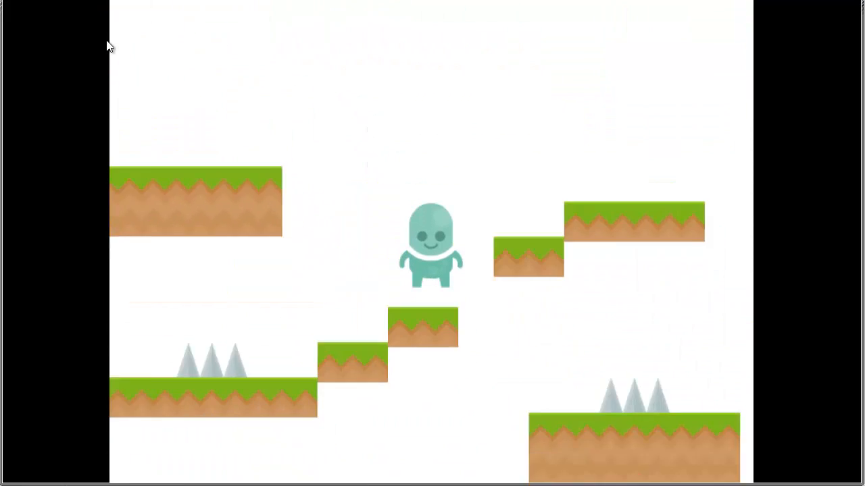
pyautogui.press('Up')
pyautogui.press('Right')
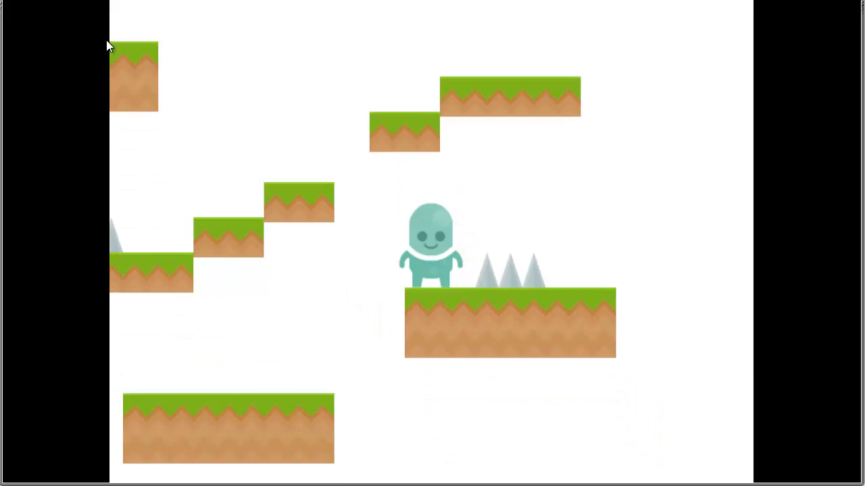
pyautogui.press('Right')
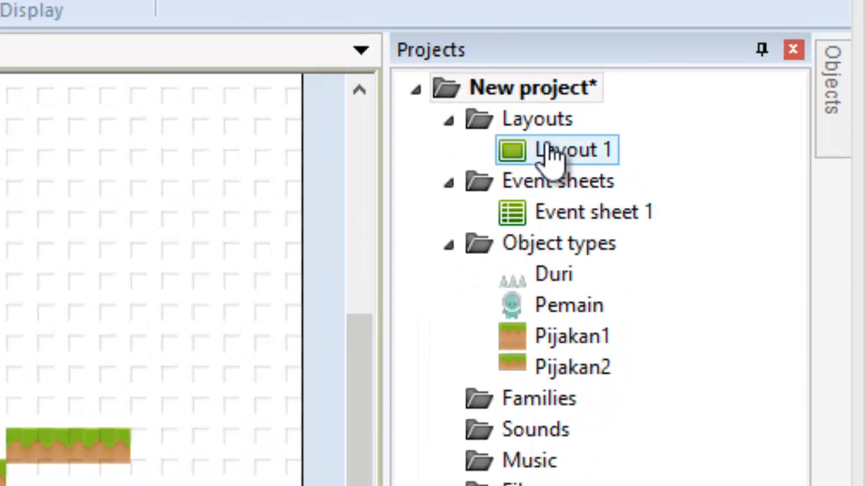
# Add a new layout to the project's Layouts folder without adding an event sheet for it.
pyautogui.rightClick(558, 152)
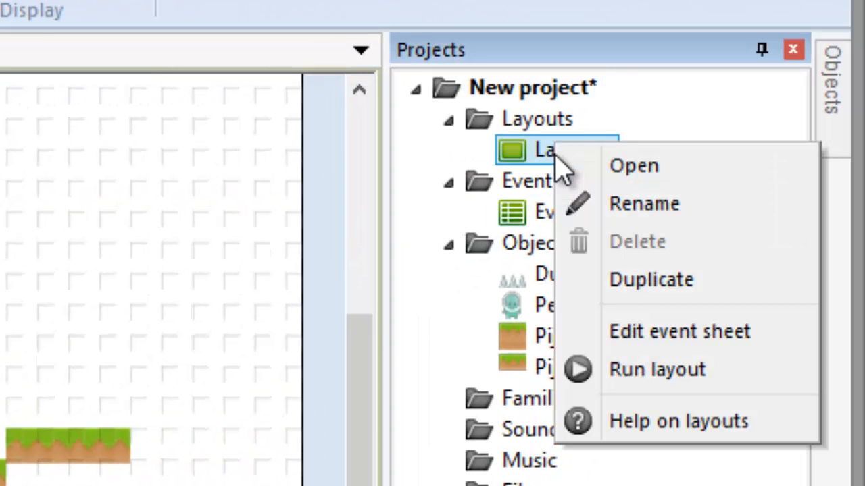
pyautogui.click(547, 130)
pyautogui.rightClick(549, 125)
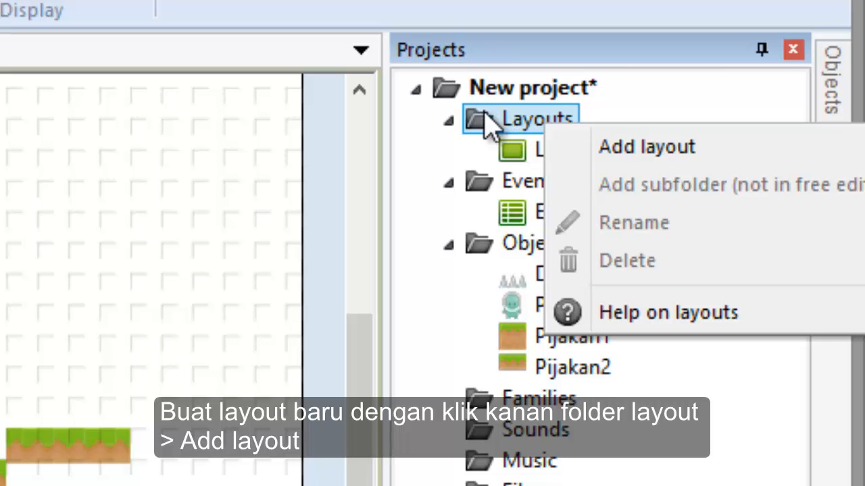
pyautogui.click(635, 146)
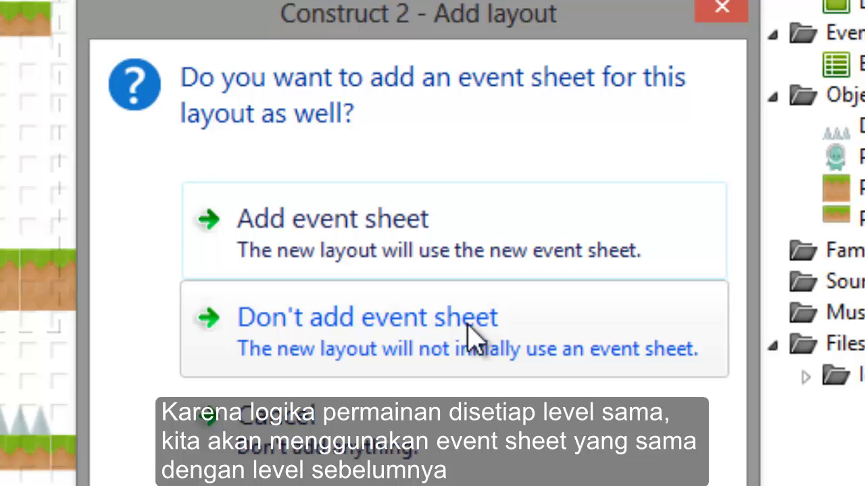
pyautogui.click(473, 335)
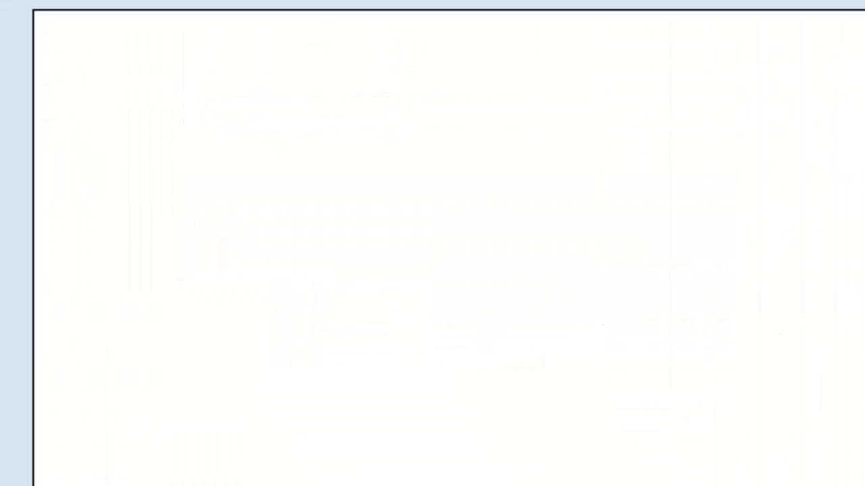
# Assign Event sheet 1 as the event sheet of Layout 2.
pyautogui.click(338, 183)
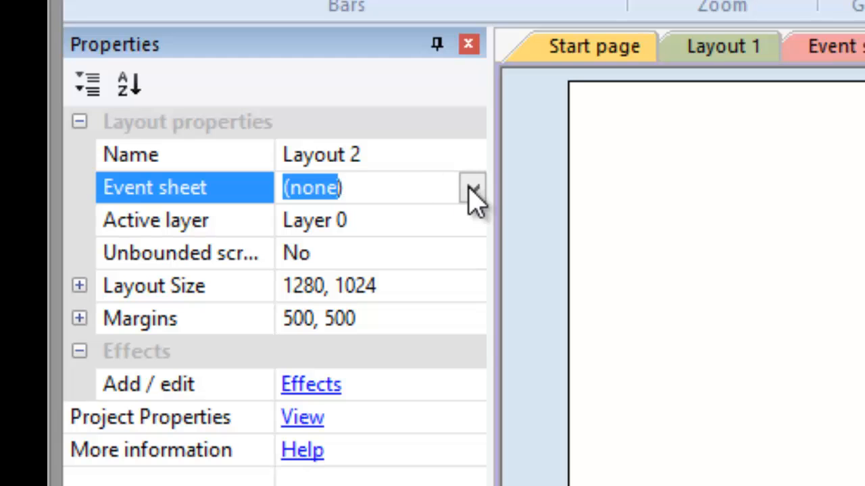
pyautogui.click(473, 191)
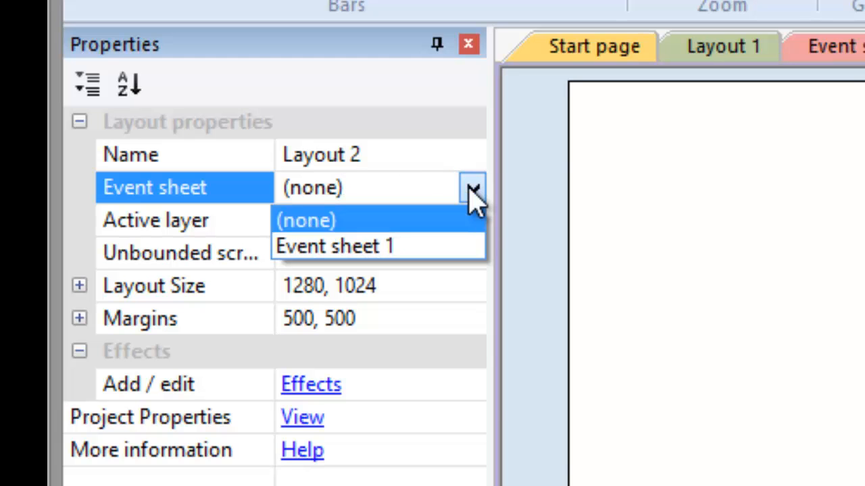
pyautogui.click(385, 247)
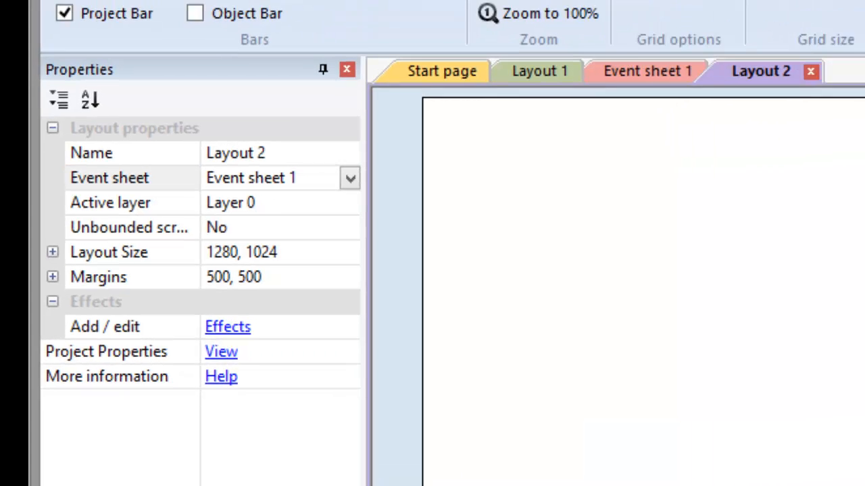
# Place one Pijakan1 and one Pijakan2 platform in Layout 2 and align them with Snap to grid and Show grid enabled.
pyautogui.moveTo(750, 232); pyautogui.dragTo(365, 324)
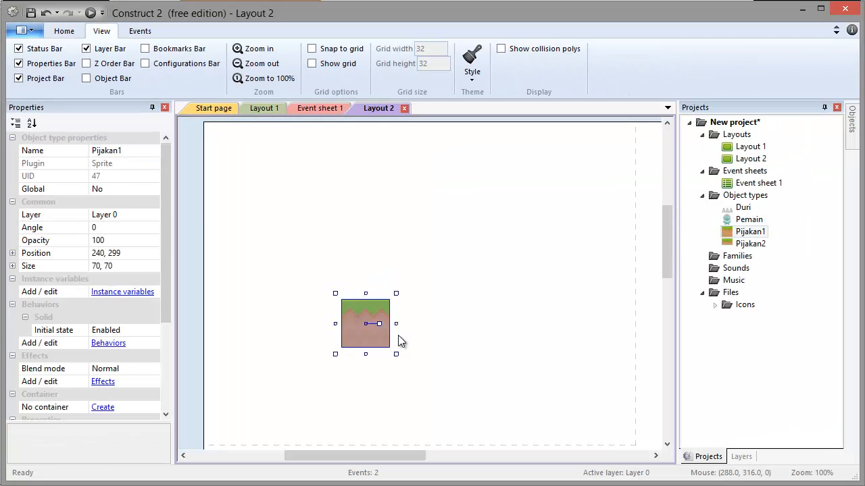
pyautogui.moveTo(750, 244); pyautogui.dragTo(434, 218)
pyautogui.click(334, 49)
pyautogui.click(329, 64)
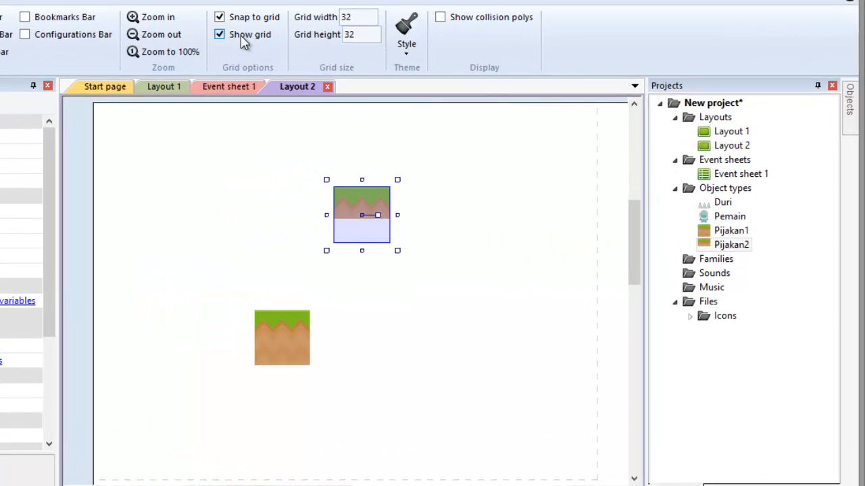
pyautogui.moveTo(372, 199); pyautogui.dragTo(410, 199)
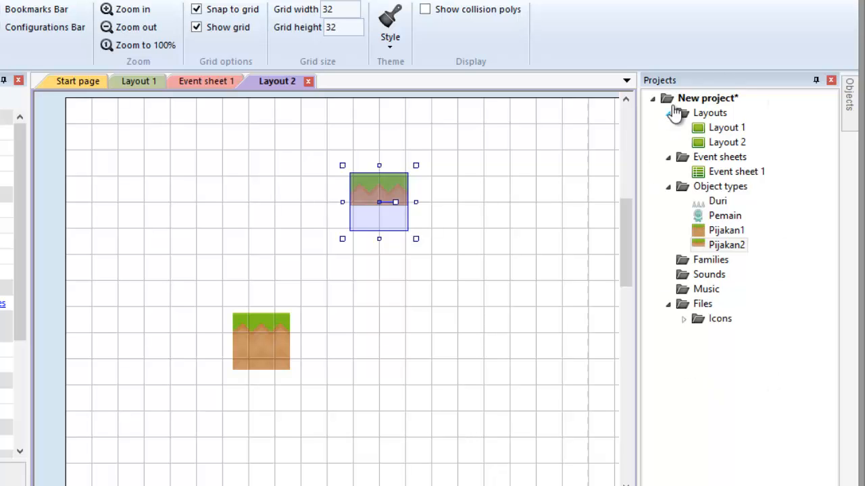
pyautogui.moveTo(272, 352); pyautogui.dragTo(271, 403)
# Add Pemain to the right part of Layout 2 and place the Pijakan1 block directly beneath it.
pyautogui.moveTo(719, 216); pyautogui.dragTo(170, 202)
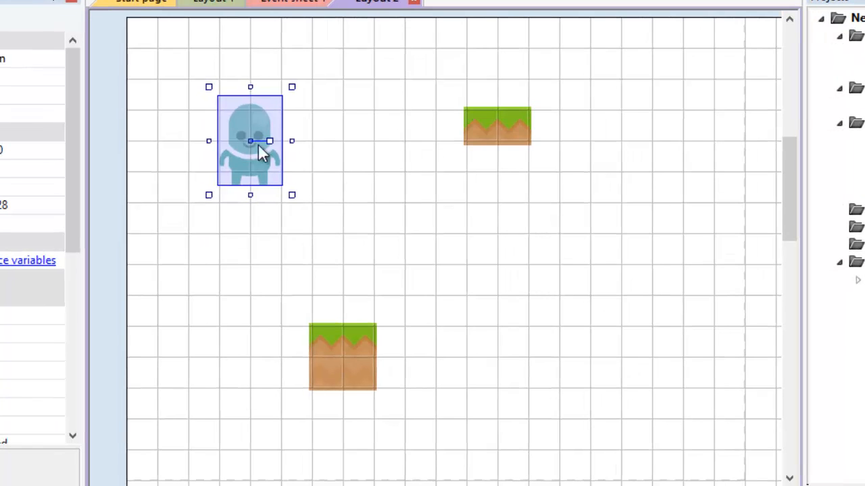
pyautogui.moveTo(258, 144); pyautogui.dragTo(342, 225)
pyautogui.moveTo(550, 269); pyautogui.dragTo(620, 287)
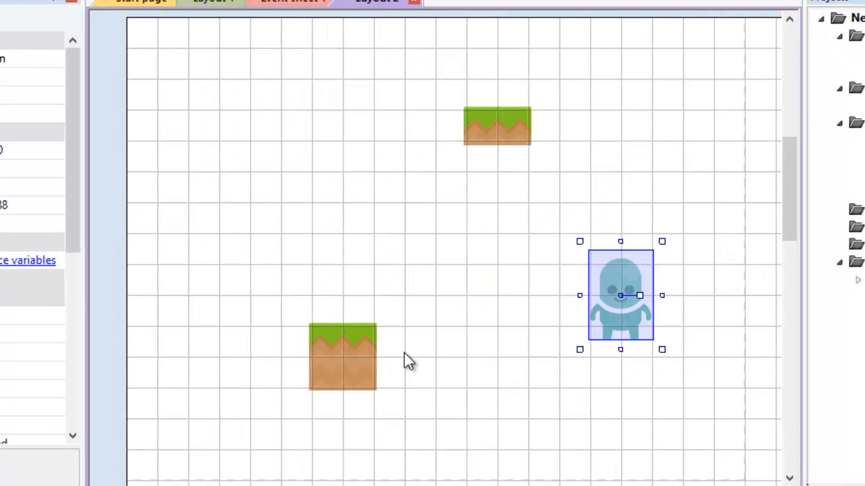
pyautogui.moveTo(324, 392); pyautogui.dragTo(615, 423)
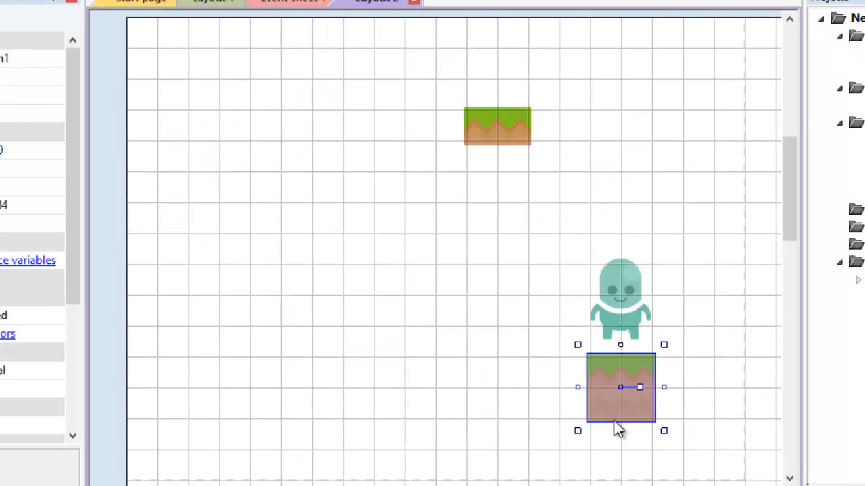
# Arrange four Pijakan2 platforms, duplicating the existing one, as a staircase rising from the player toward the layout's upper-left corner.
pyautogui.moveTo(500, 128); pyautogui.dragTo(215, 117)
pyautogui.click(320, 205)
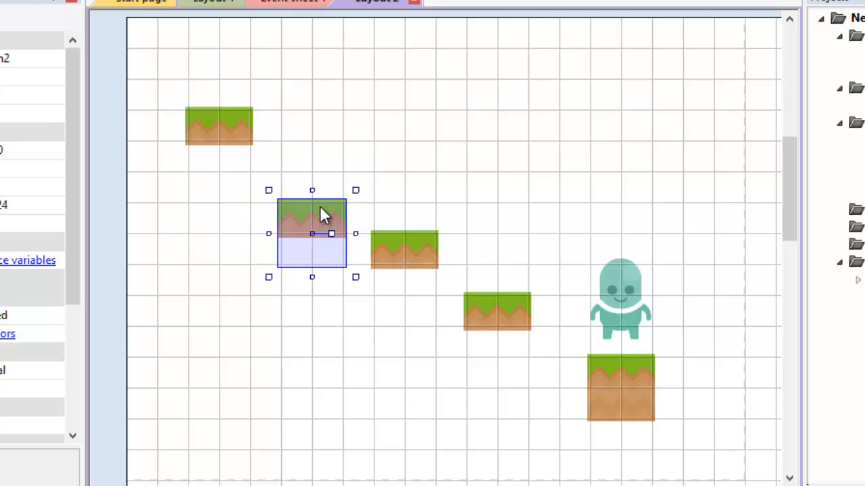
pyautogui.moveTo(321, 208); pyautogui.dragTo(315, 196)
pyautogui.moveTo(223, 137); pyautogui.dragTo(227, 131)
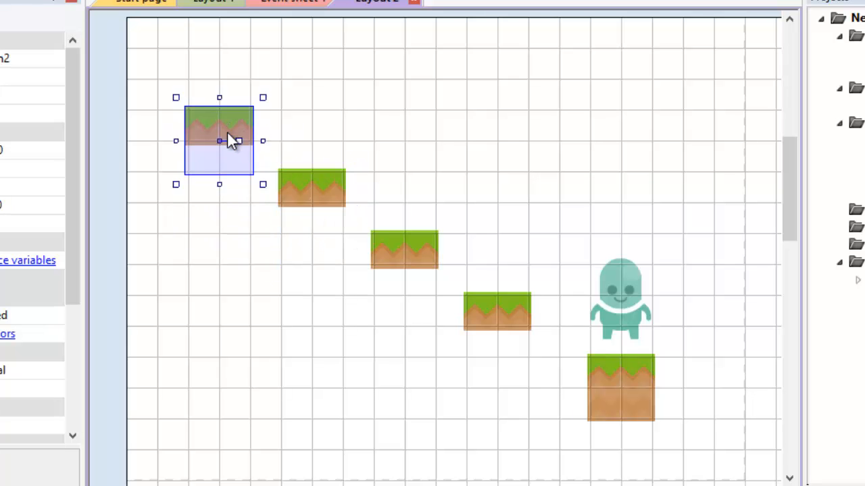
# Duplicate the Pijakan1 block beneath the player into a continuous ground row below the staircase in Layout 2.
pyautogui.click(213, 238)
pyautogui.scroll(-1, 723, 399)
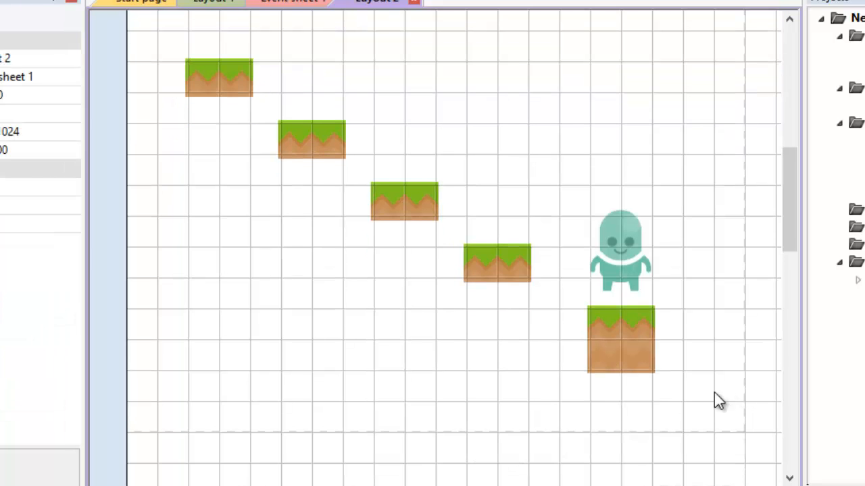
pyautogui.click(627, 355)
pyautogui.scroll(-2, 656, 352)
pyautogui.scroll(-1, 655, 305)
pyautogui.moveTo(639, 220); pyautogui.dragTo(664, 330)
pyautogui.hotkey('ctrl', 'z')
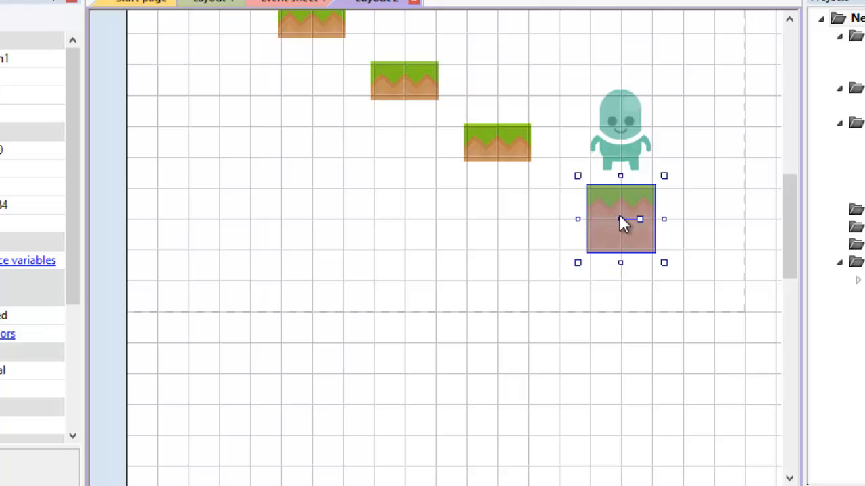
pyautogui.hotkey('ctrl', 'z')
pyautogui.hotkey('ctrl', 'y')
pyautogui.keyDown('ctrl'); pyautogui.moveTo(613, 227); pyautogui.dragTo(363, 364); pyautogui.keyUp('ctrl')
pyautogui.keyDown('ctrl'); pyautogui.click(430, 367); pyautogui.keyUp('ctrl')
pyautogui.click(558, 327)
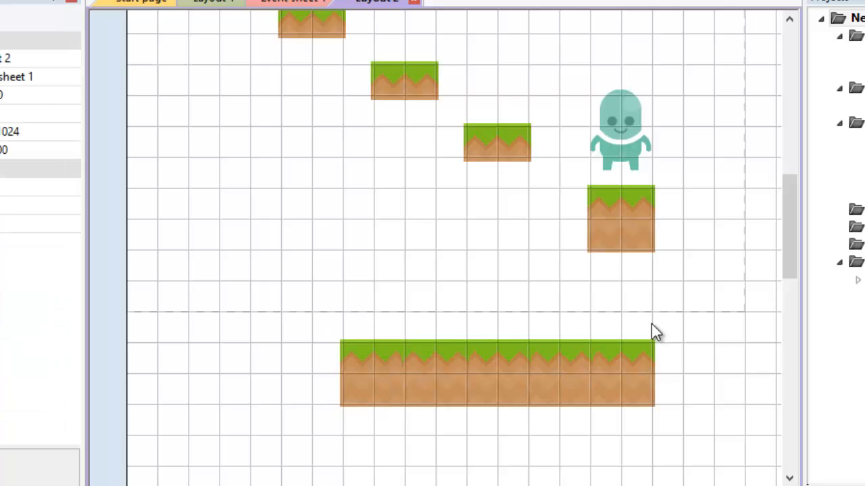
# Open Layout 1 and insert a new Sprite object above the lowest ground platform.
pyautogui.scroll(4, 666, 374)
pyautogui.scroll(-1, 676, 354)
pyautogui.scroll(2, 676, 353)
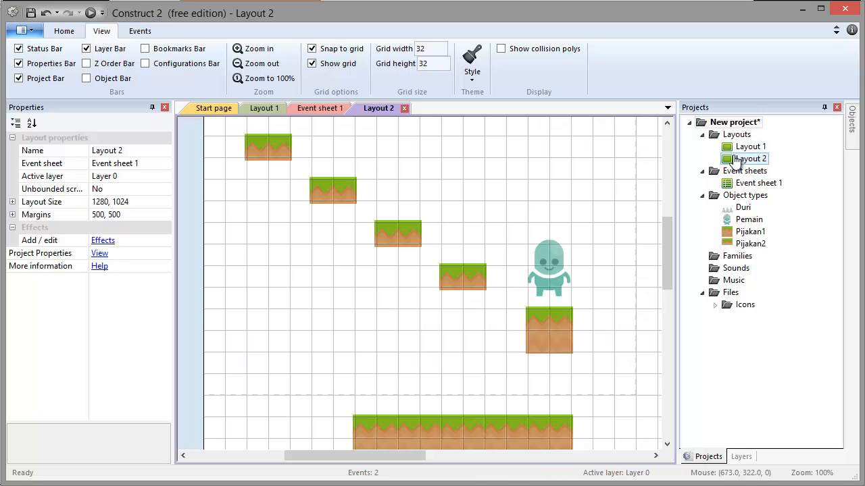
pyautogui.click(740, 148)
pyautogui.click(271, 108)
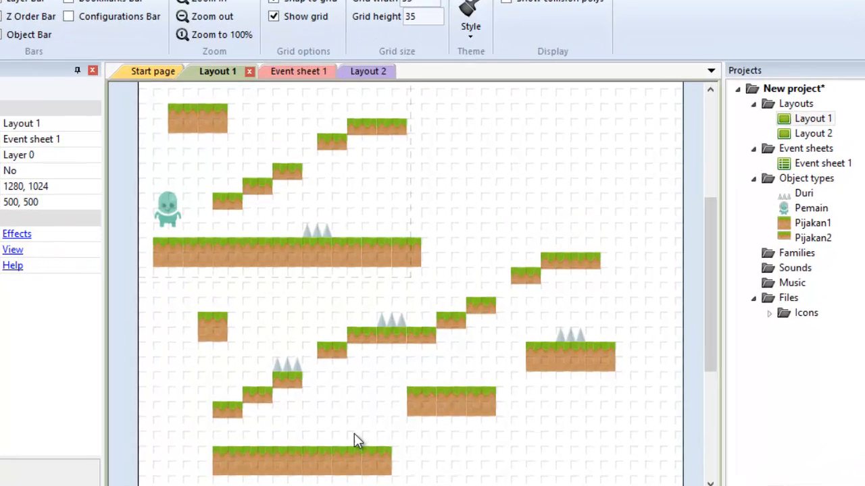
pyautogui.rightClick(354, 433)
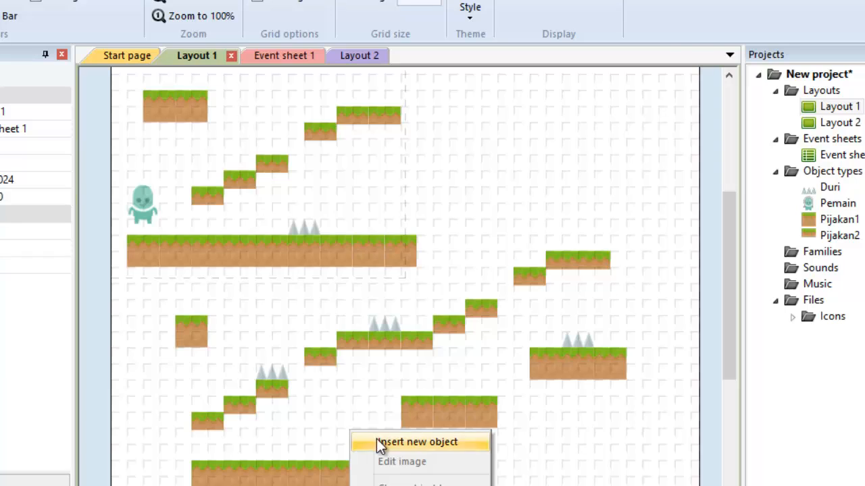
pyautogui.click(381, 442)
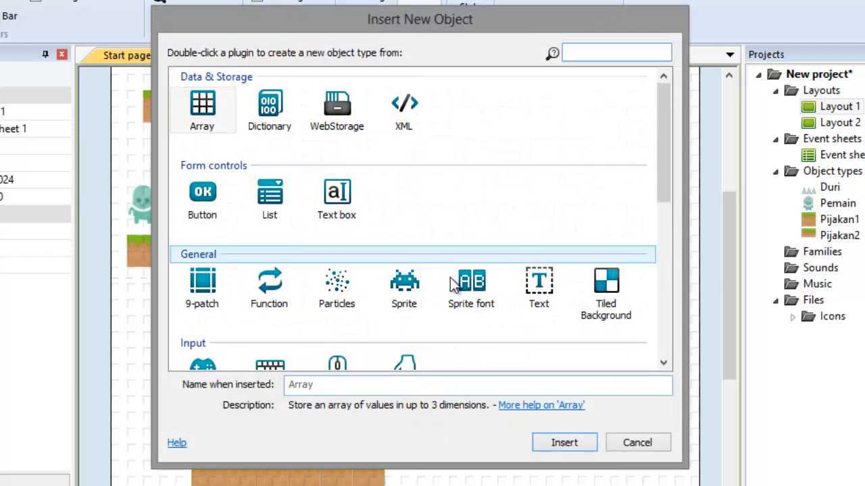
pyautogui.doubleClick(390, 290)
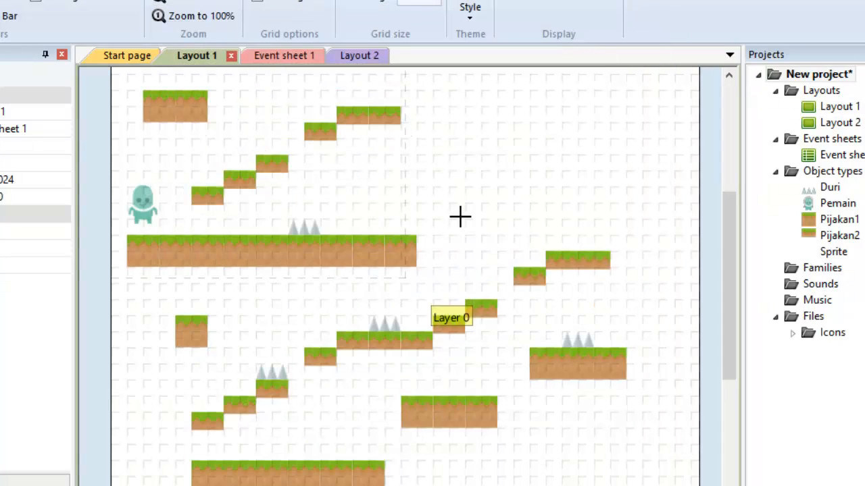
pyautogui.click(343, 424)
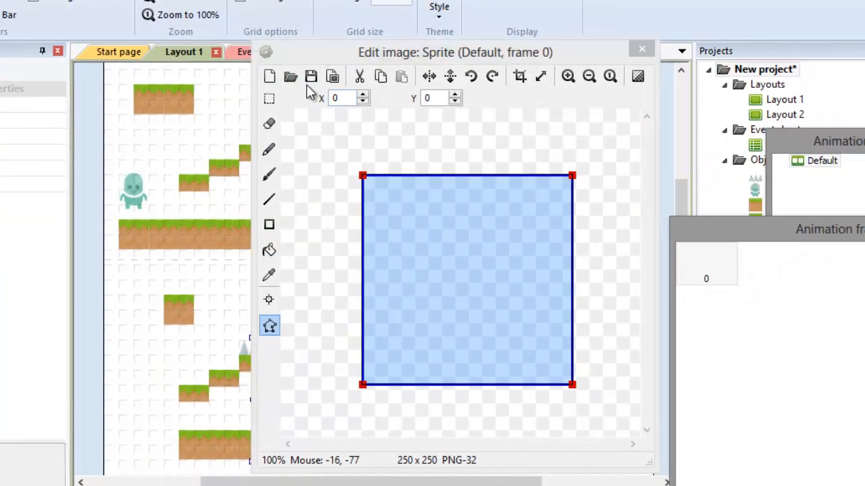
# Load door_openMid.png from the Platformer Pack's Tiles folder as the sprite's image and close the image editor.
pyautogui.click(308, 81)
pyautogui.moveTo(862, 193); pyautogui.dragTo(863, 155)
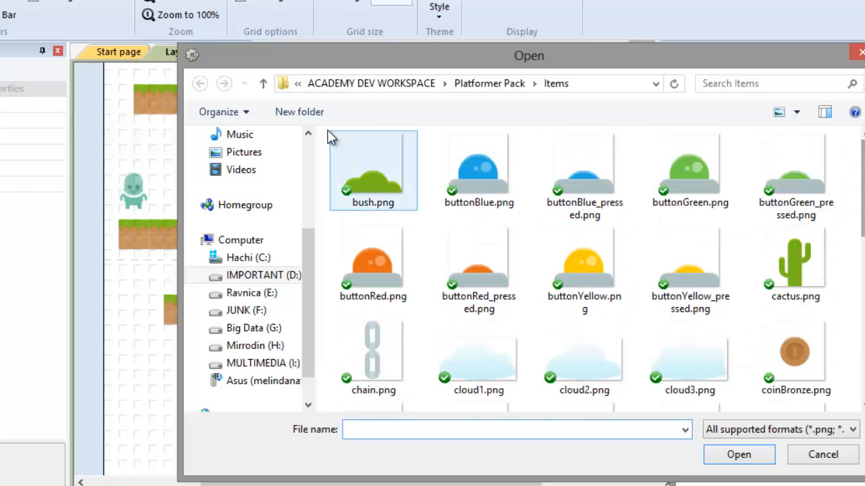
pyautogui.click(462, 85)
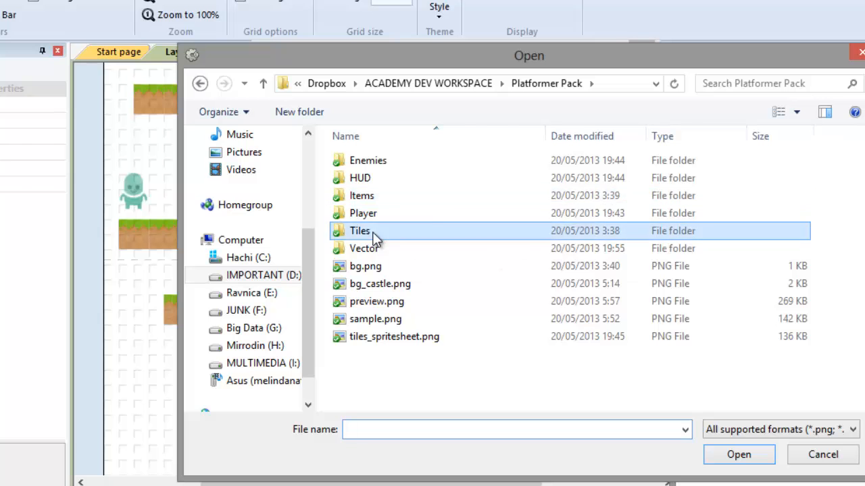
pyautogui.doubleClick(369, 231)
pyautogui.scroll(-5, 786, 214)
pyautogui.scroll(2, 785, 213)
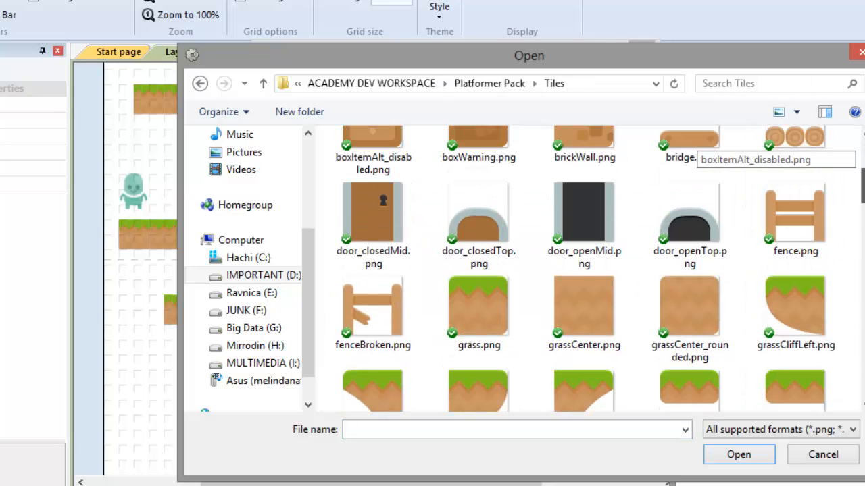
pyautogui.click(586, 226)
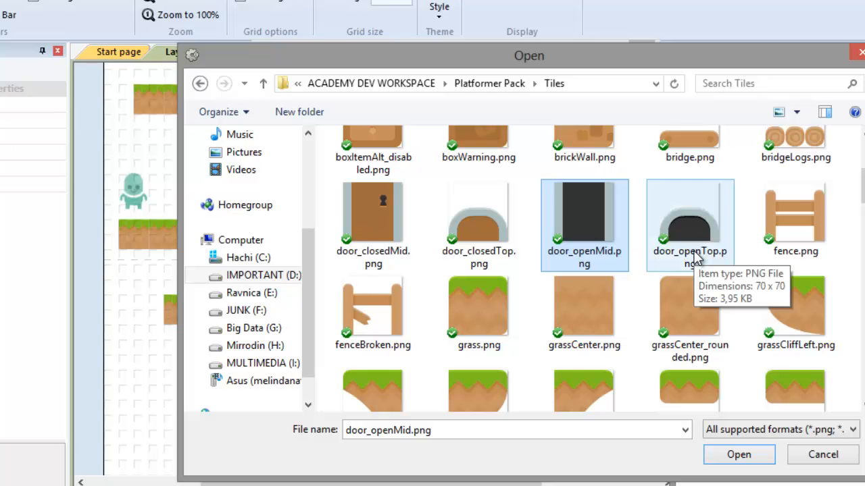
pyautogui.click(739, 456)
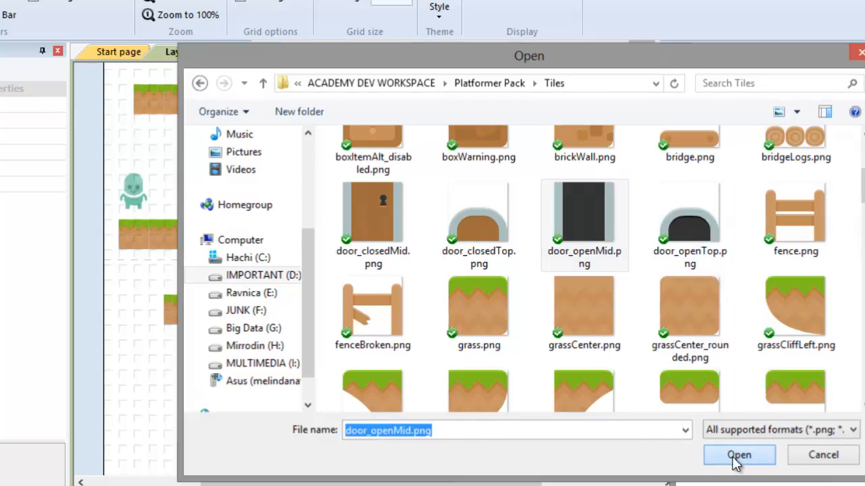
pyautogui.click(642, 50)
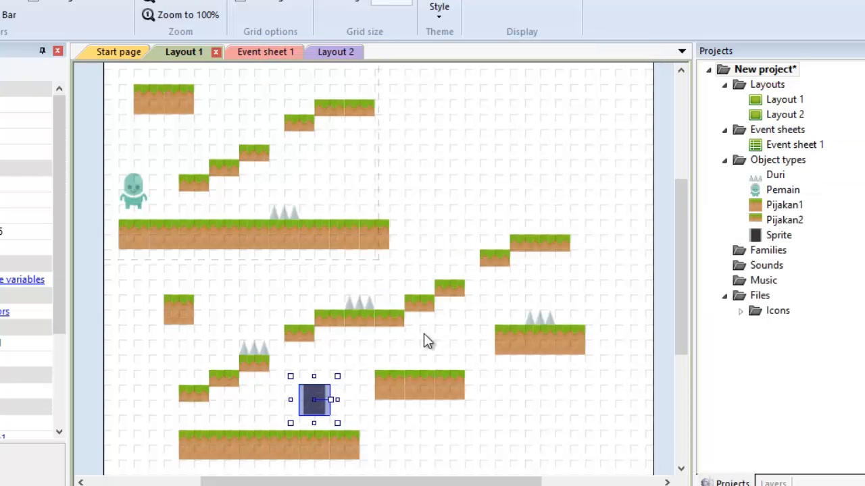
# Move the door sprite onto the right end of the lowest ground platform, at position 560, 840.
pyautogui.click(358, 323)
pyautogui.click(352, 392)
pyautogui.click(342, 413)
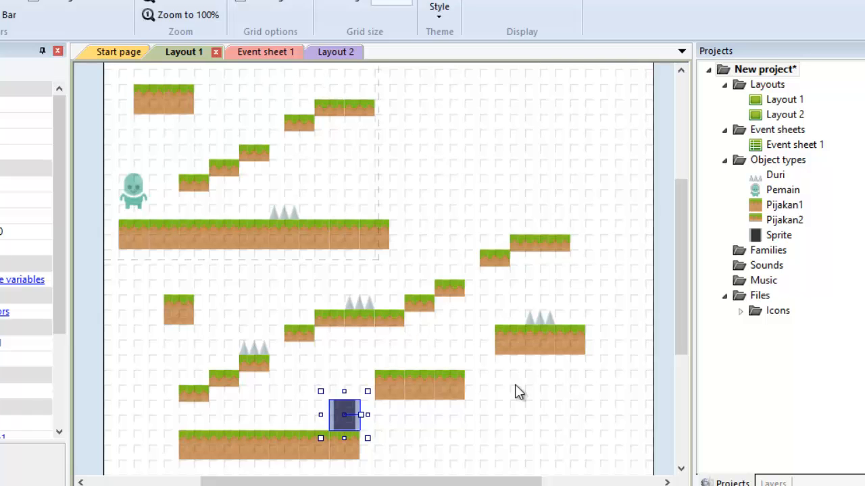
# Rename the door's object type from Sprite to Pintu.
pyautogui.rightClick(780, 236)
pyautogui.click(805, 371)
pyautogui.click(546, 270)
pyautogui.rightClick(771, 235)
pyautogui.click(827, 350)
pyautogui.write('Pin')
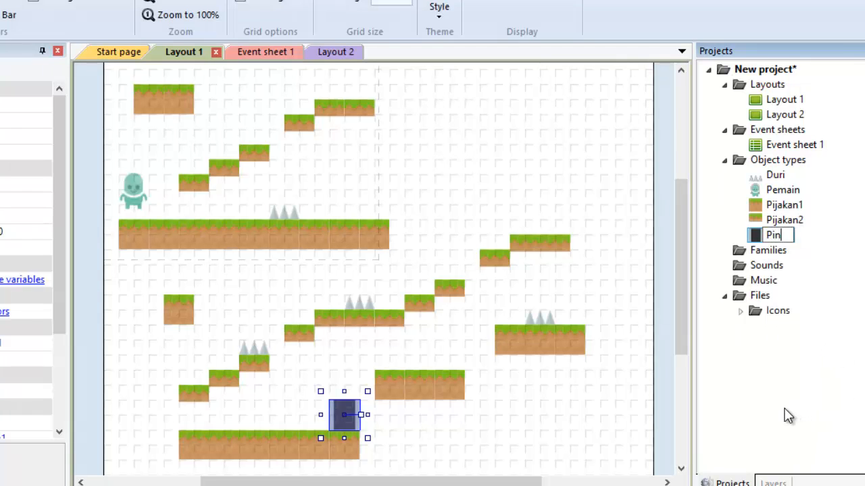
pyautogui.write('tu')
pyautogui.press('Return')
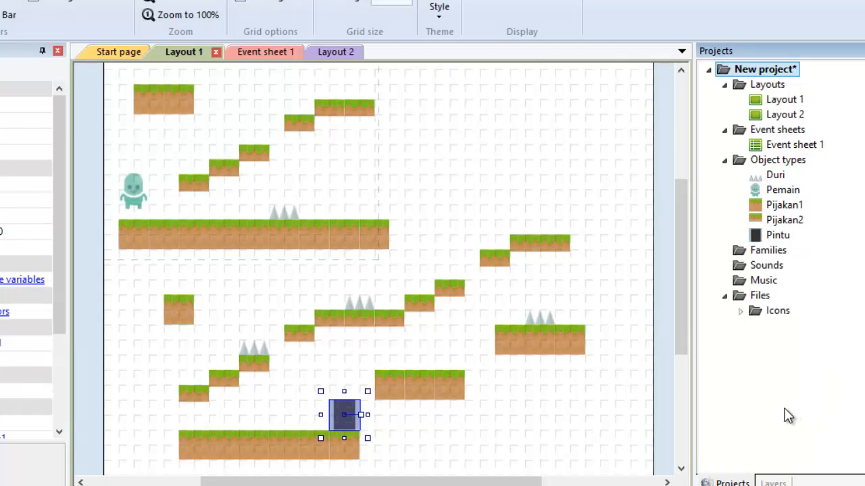
# Add an event to Event sheet 1 for Pemain on collision with Pintu.
pyautogui.click(249, 54)
pyautogui.click(144, 158)
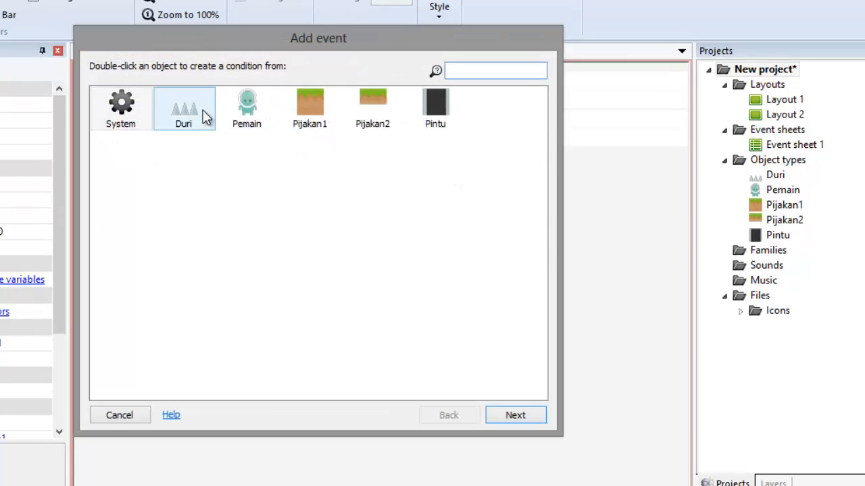
pyautogui.doubleClick(236, 112)
pyautogui.doubleClick(345, 332)
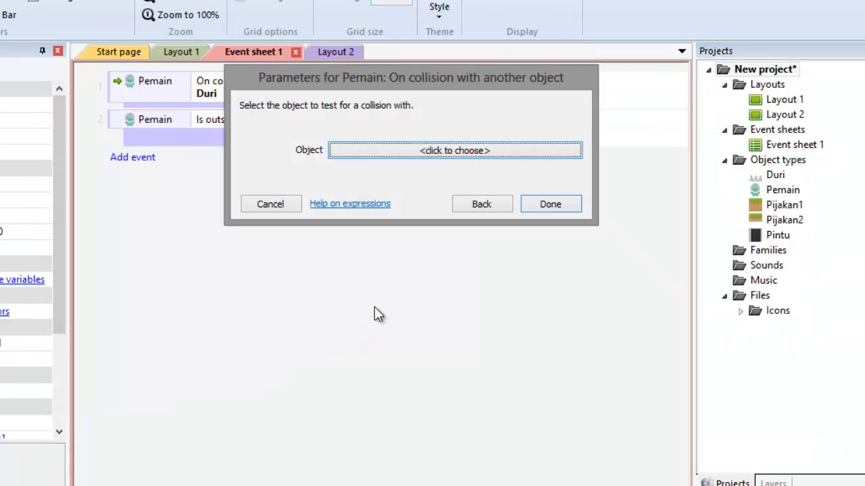
pyautogui.click(407, 150)
pyautogui.doubleClick(469, 40)
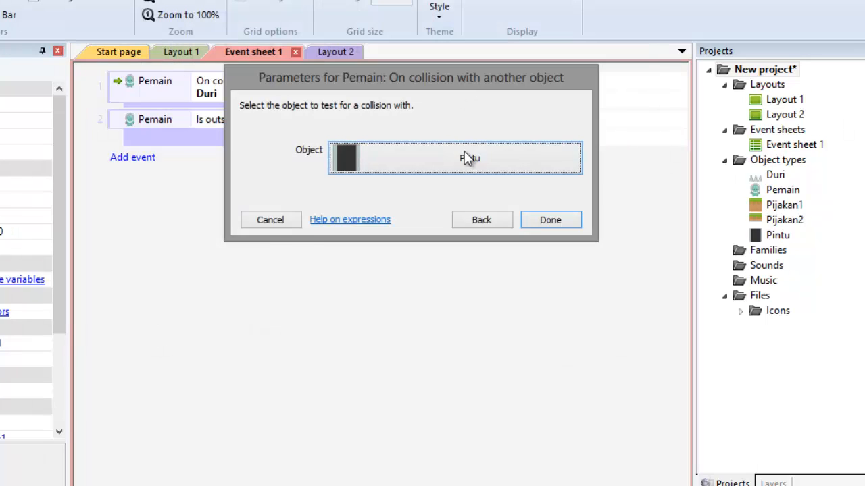
pyautogui.click(551, 220)
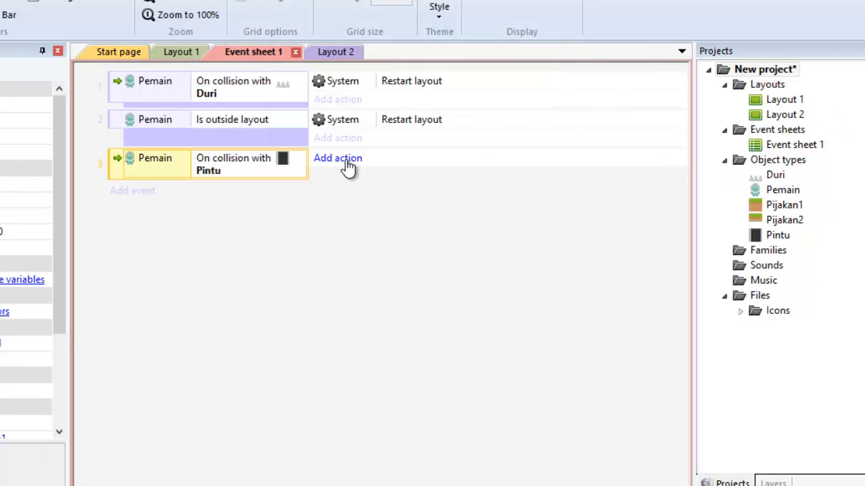
# Add the System action Go to layout with Layout 2 to the Pintu collision event.
pyautogui.click(318, 159)
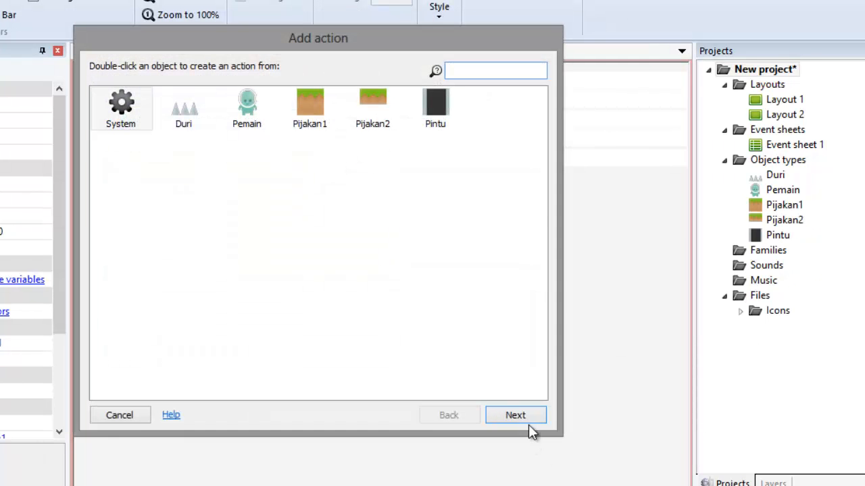
pyautogui.press('Escape')
pyautogui.click(352, 161)
pyautogui.doubleClick(119, 103)
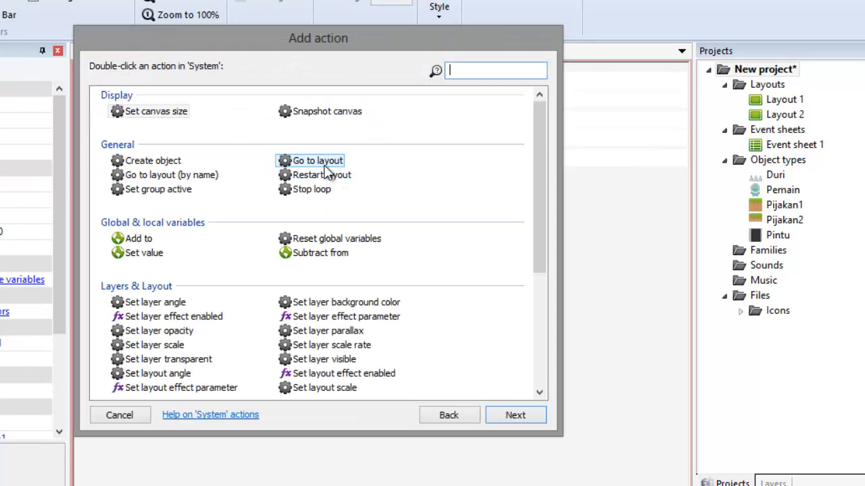
pyautogui.doubleClick(316, 162)
pyautogui.click(379, 152)
pyautogui.click(381, 152)
pyautogui.click(482, 154)
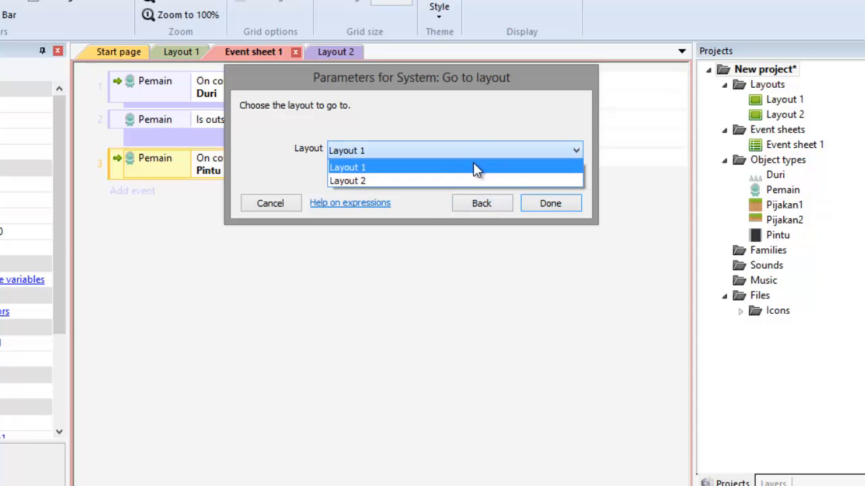
pyautogui.click(486, 180)
pyautogui.click(538, 203)
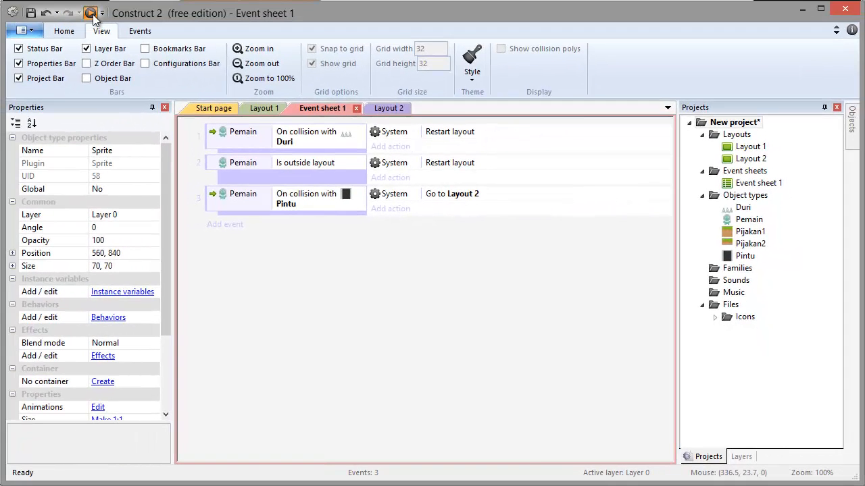
# Run the game and steer the player across the Layout 1 platforms down to the door to test the level change.
pyautogui.click(91, 13)
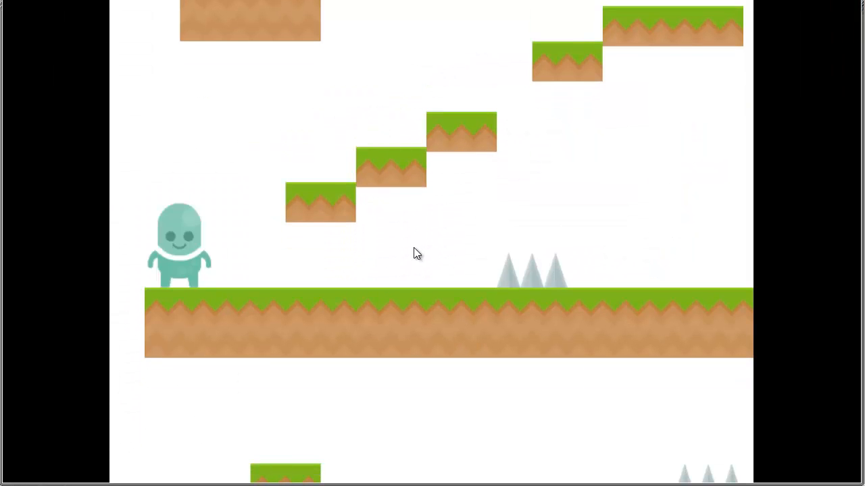
pyautogui.press('Right')
pyautogui.press('Up')
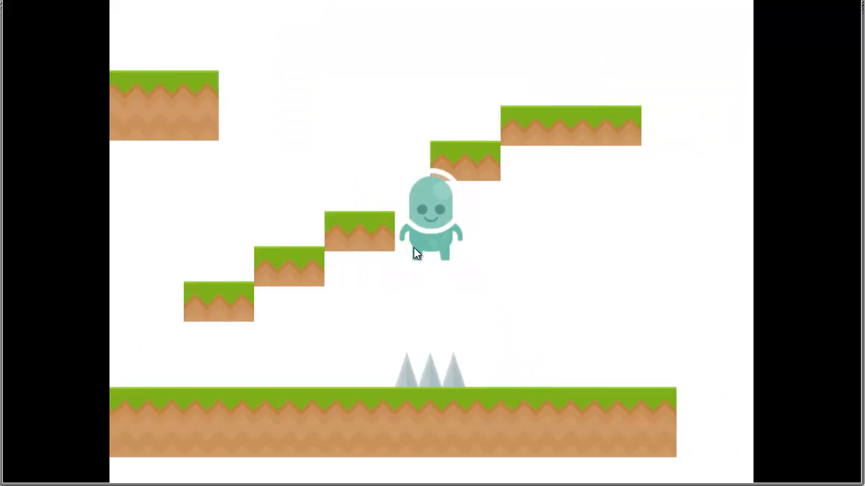
pyautogui.press('Right')
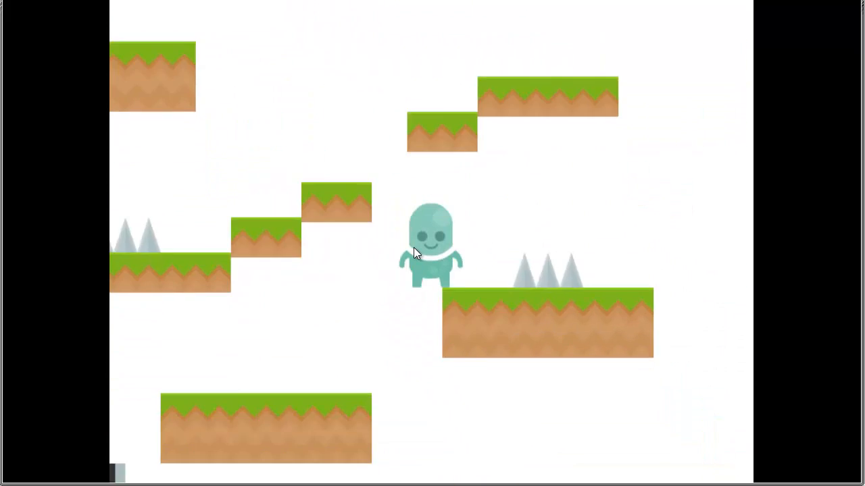
pyautogui.press('Left')
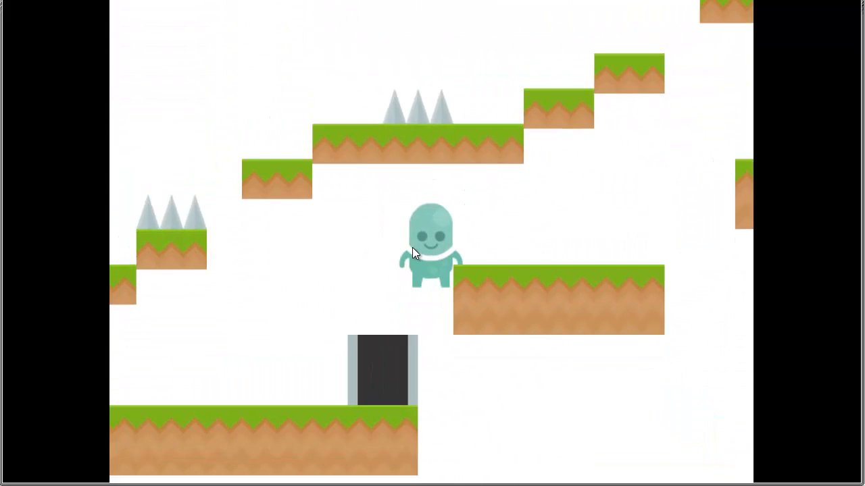
pyautogui.press('Left')
pyautogui.press('Up')
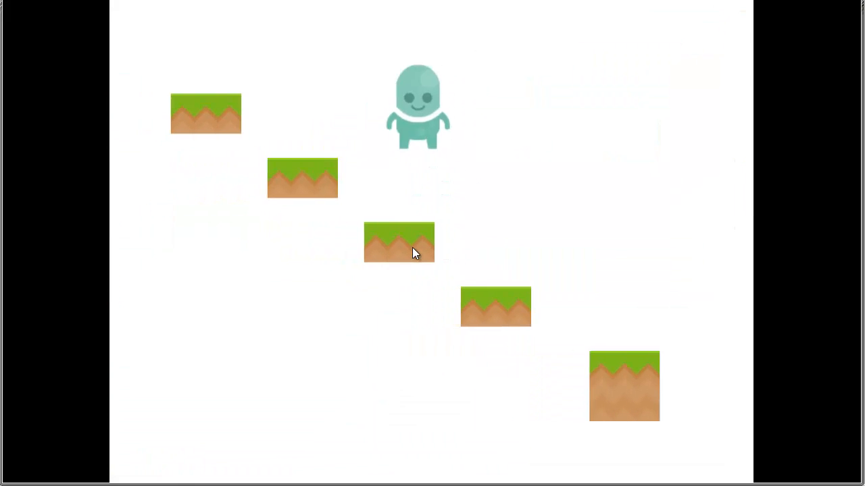
# Move the player around Layout 2 to check its platforms, and return to the Construct 2 editor.
pyautogui.press('Up')
pyautogui.press('Right')
pyautogui.press('Left')
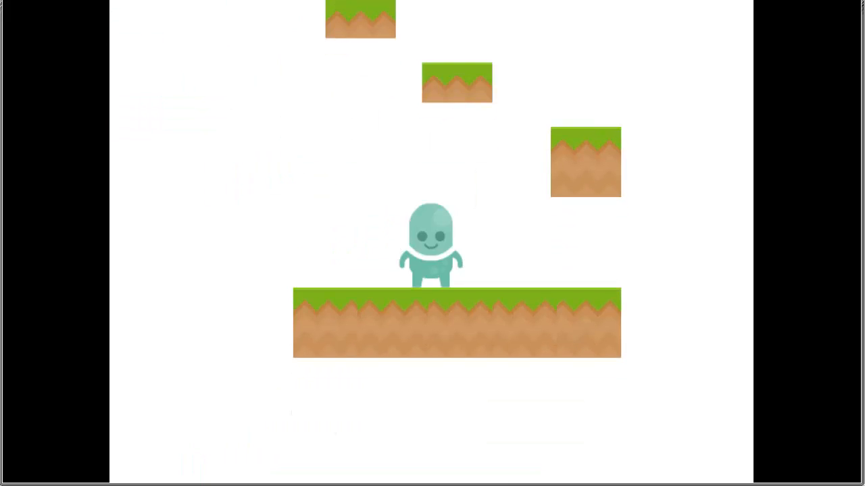
pyautogui.hotkey('alt', 'Tab')
# Delete the Go to Layout 2 action from the Pintu collision event.
pyautogui.click(476, 198)
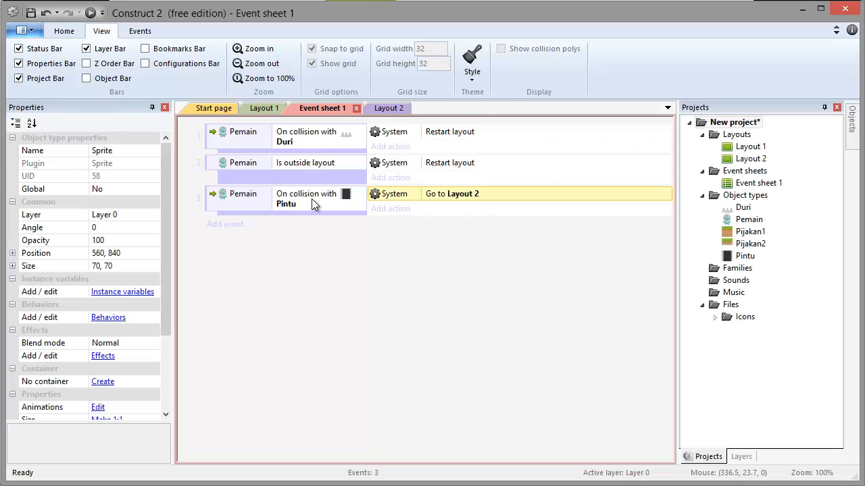
pyautogui.press('Delete')
pyautogui.click(395, 200)
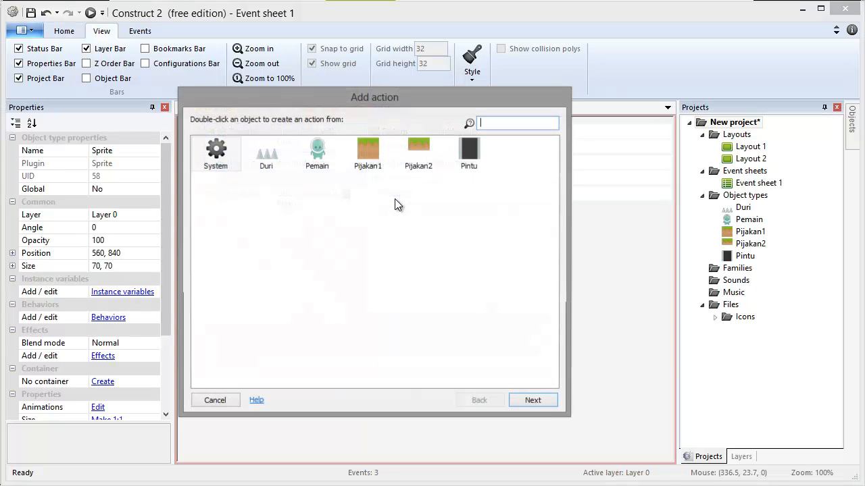
pyautogui.doubleClick(218, 159)
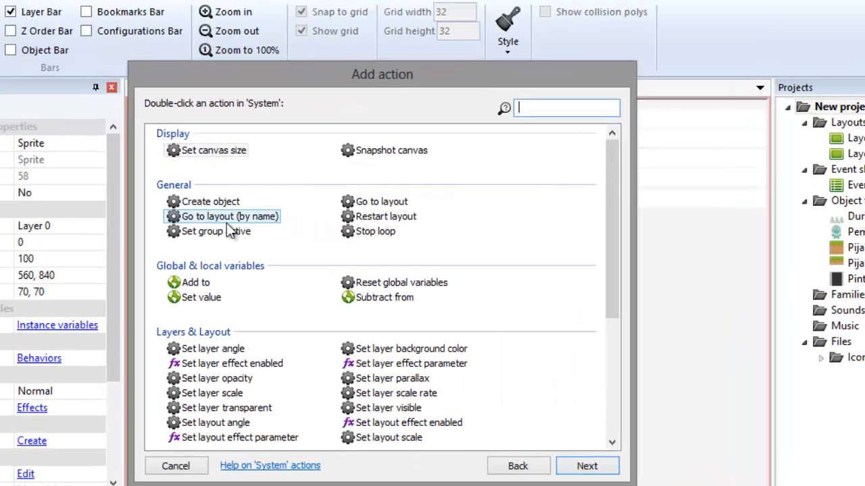
pyautogui.doubleClick(253, 208)
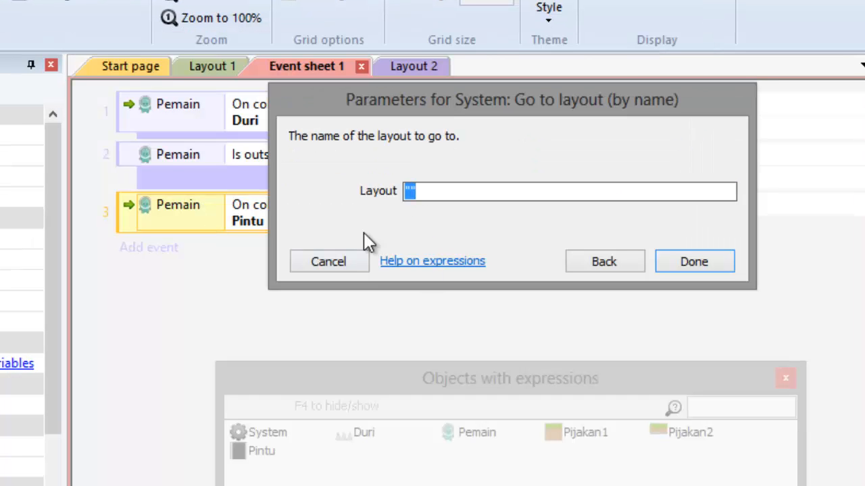
pyautogui.press('End')
pyautogui.press('Left')
pyautogui.write('Layout')
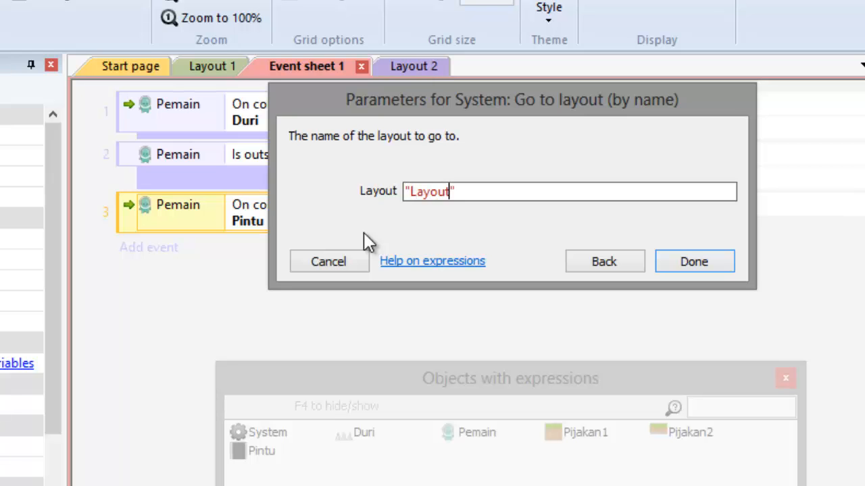
pyautogui.press('End')
pyautogui.write('&level')
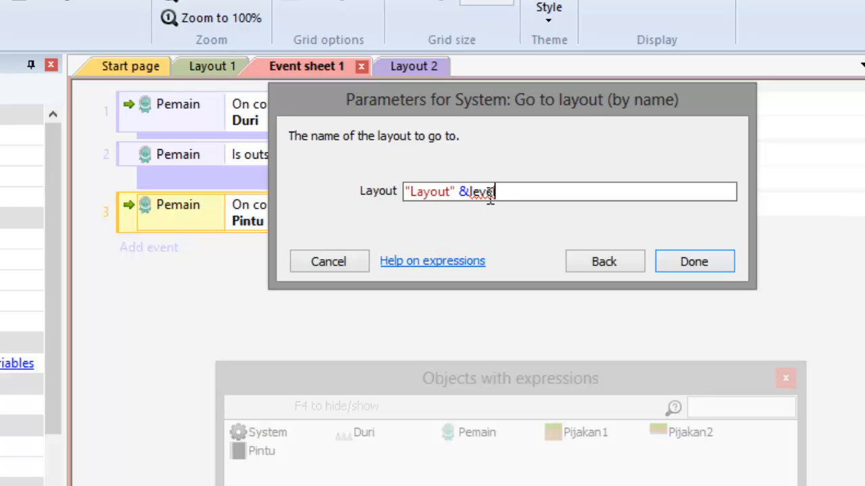
pyautogui.doubleClick(483, 192)
pyautogui.click(518, 192)
pyautogui.click(672, 269)
pyautogui.click(329, 263)
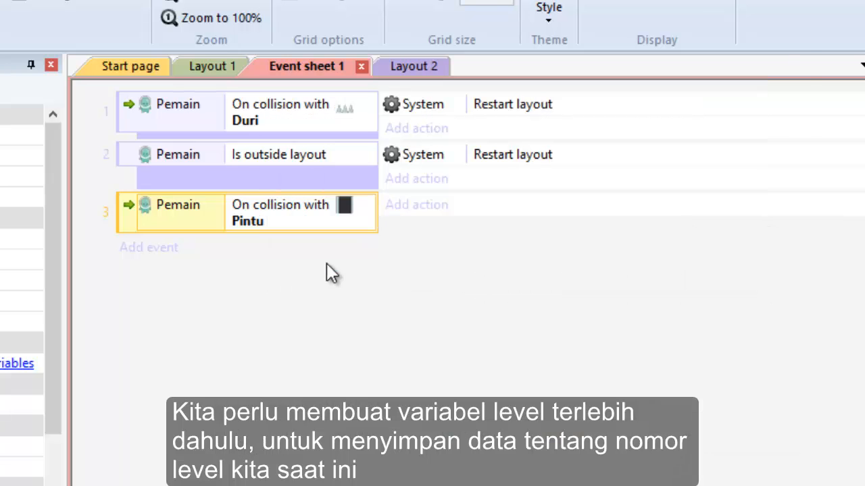
# Add a global number variable named level to Event sheet 1.
pyautogui.rightClick(386, 270)
pyautogui.click(303, 305)
pyautogui.rightClick(311, 307)
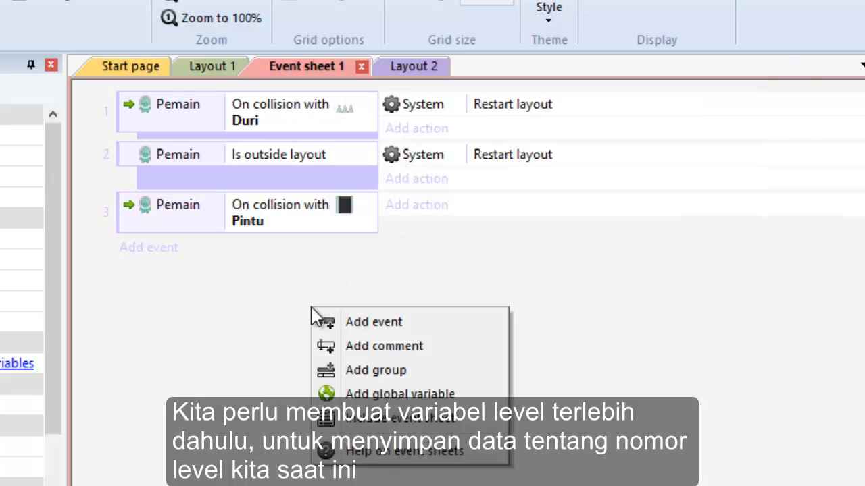
pyautogui.click(383, 394)
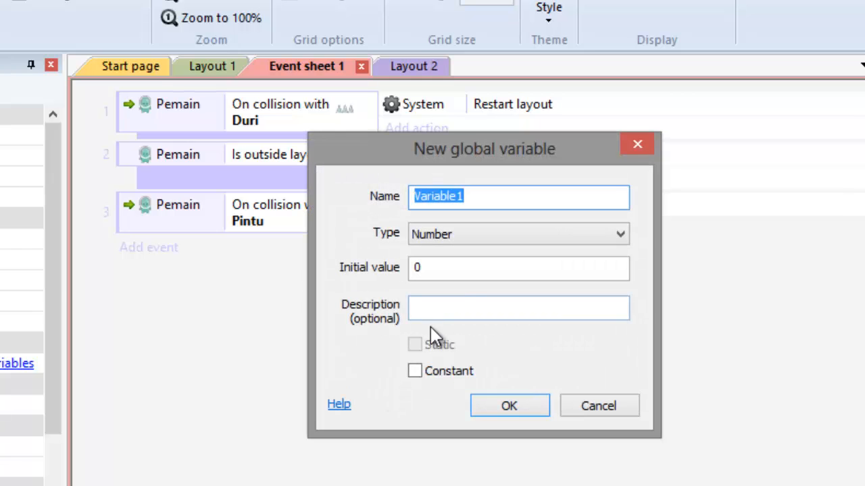
pyautogui.write('level')
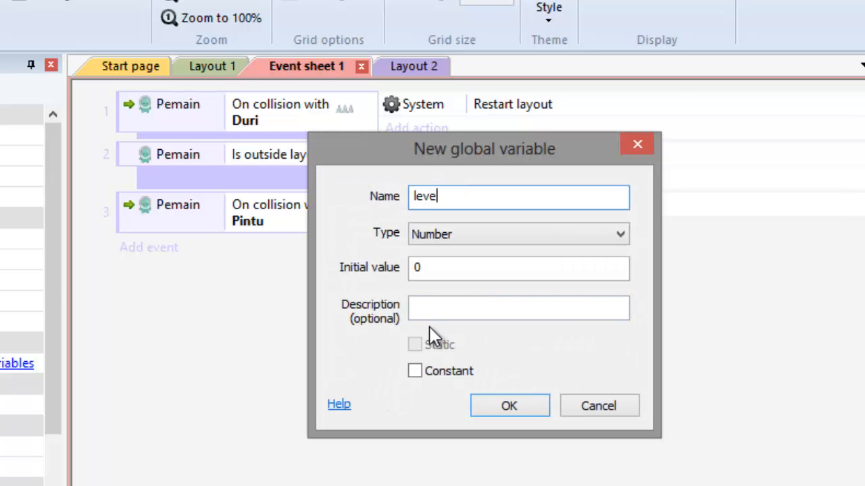
pyautogui.press('Return')
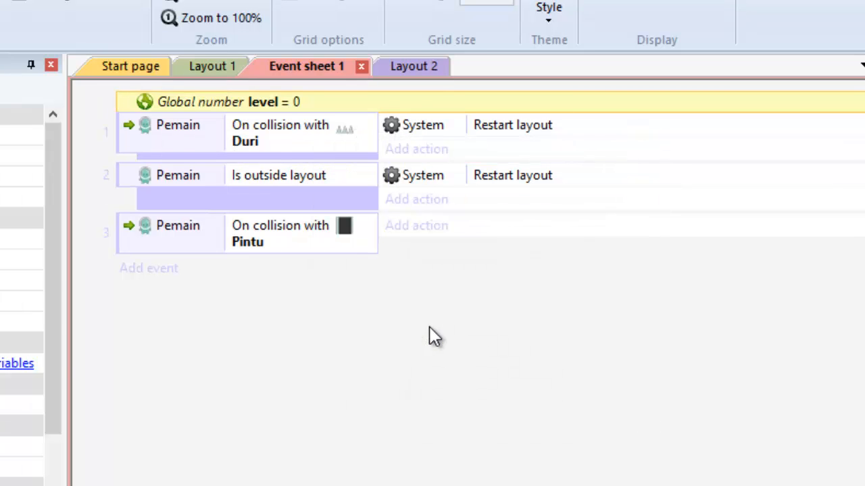
# Set the initial value of the global variable level to 1.
pyautogui.doubleClick(308, 107)
pyautogui.doubleClick(472, 269)
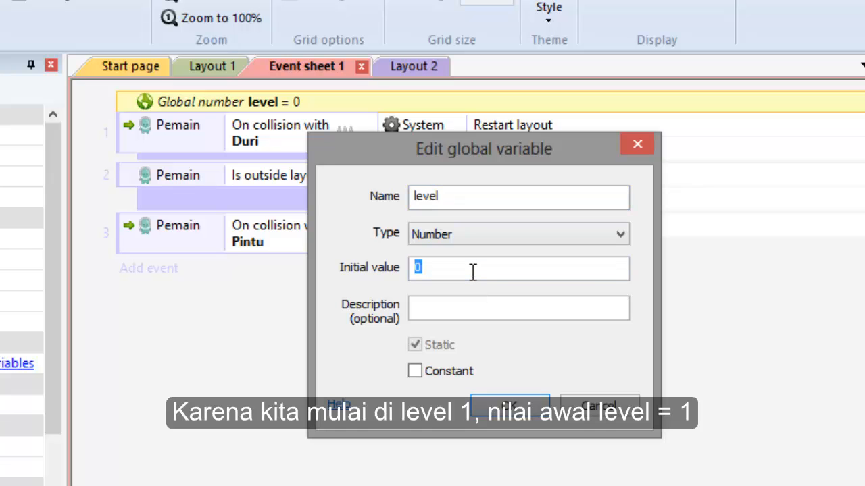
pyautogui.write('1')
pyautogui.click(508, 405)
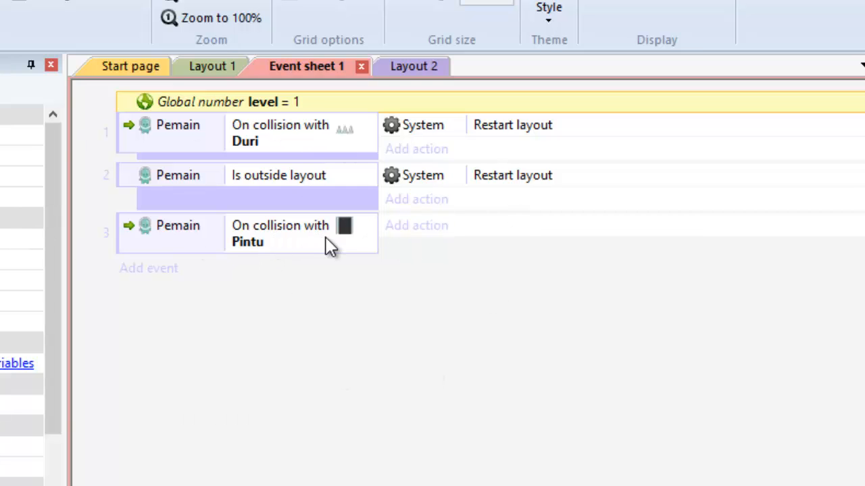
# Add a System action to the Pintu collision event that adds 1 to the level variable.
pyautogui.click(411, 226)
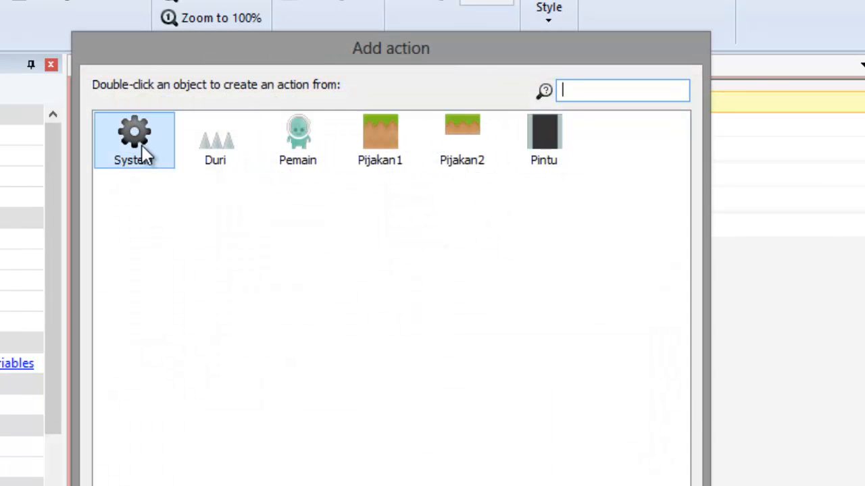
pyautogui.doubleClick(135, 150)
pyautogui.doubleClick(135, 309)
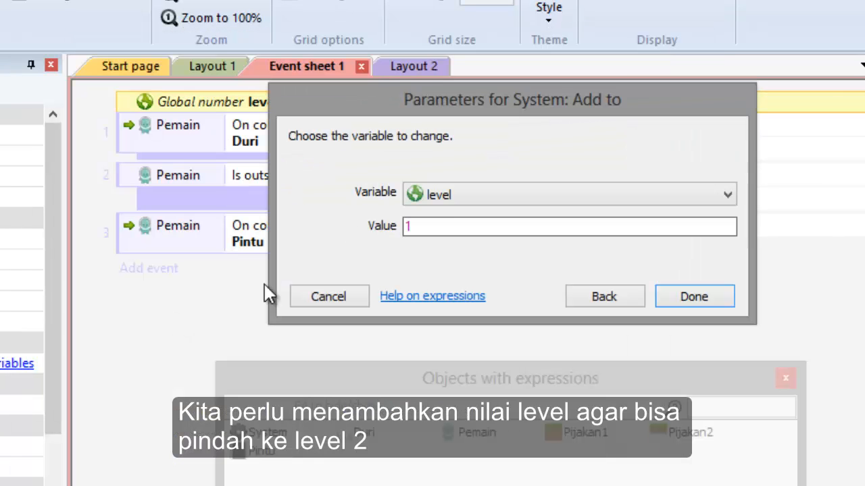
pyautogui.click(450, 201)
pyautogui.click(439, 215)
pyautogui.doubleClick(420, 225)
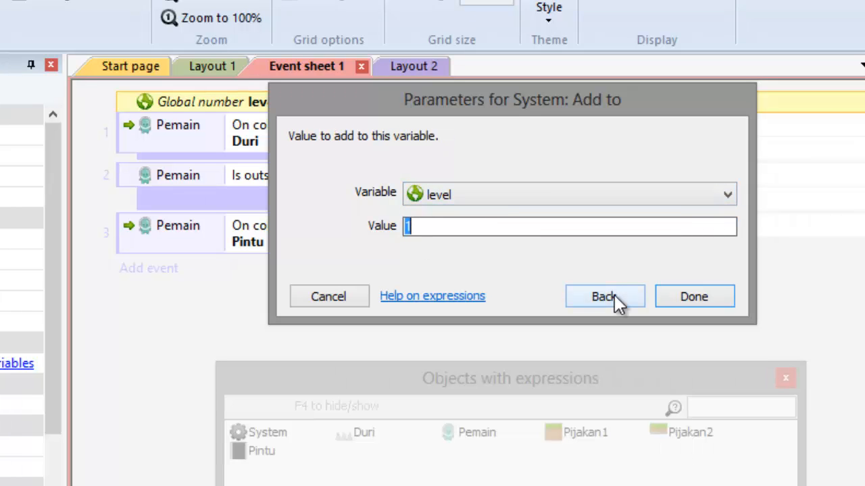
pyautogui.click(692, 297)
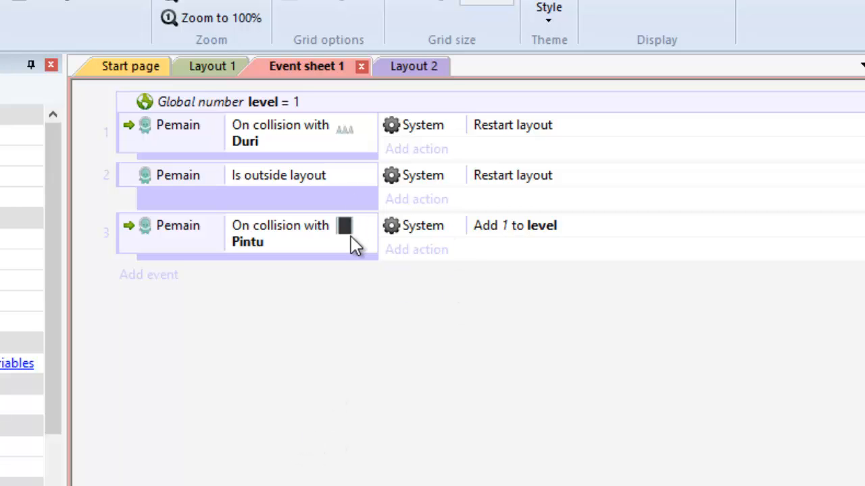
# Add the System action Go to layout (by name) with the expression "Layout" &level to the Pintu collision event.
pyautogui.click(443, 251)
pyautogui.doubleClick(139, 150)
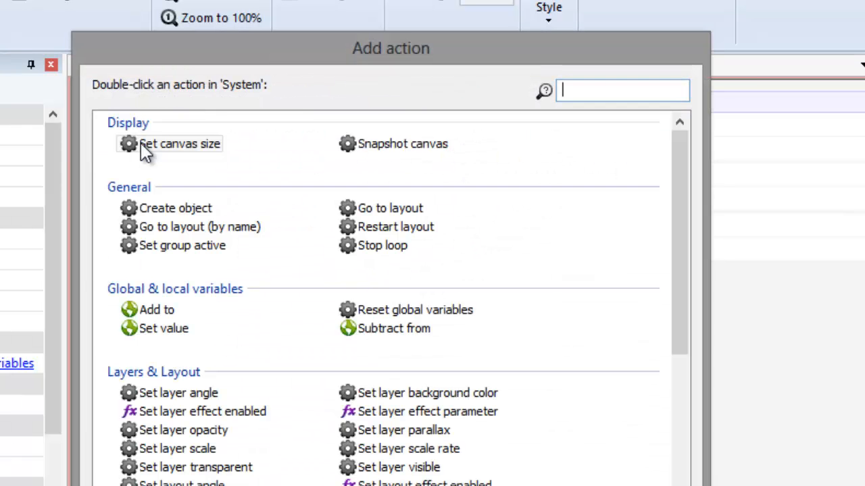
pyautogui.doubleClick(187, 227)
pyautogui.write('"L')
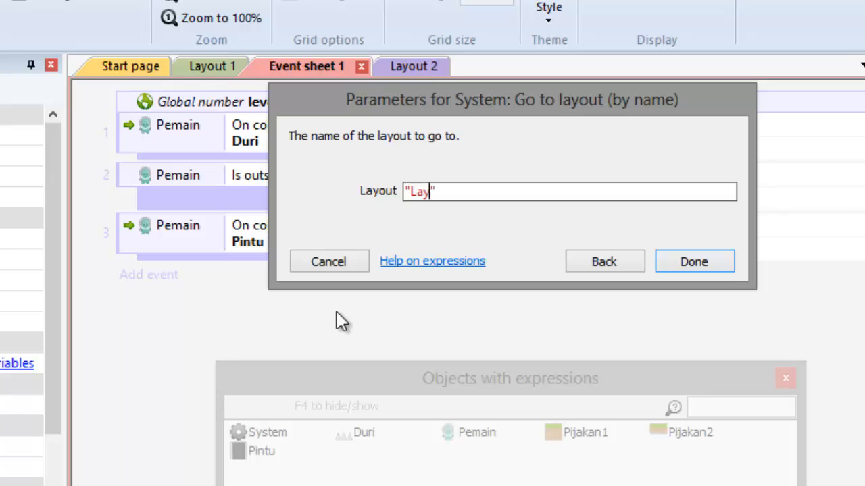
pyautogui.write('ayout" &level')
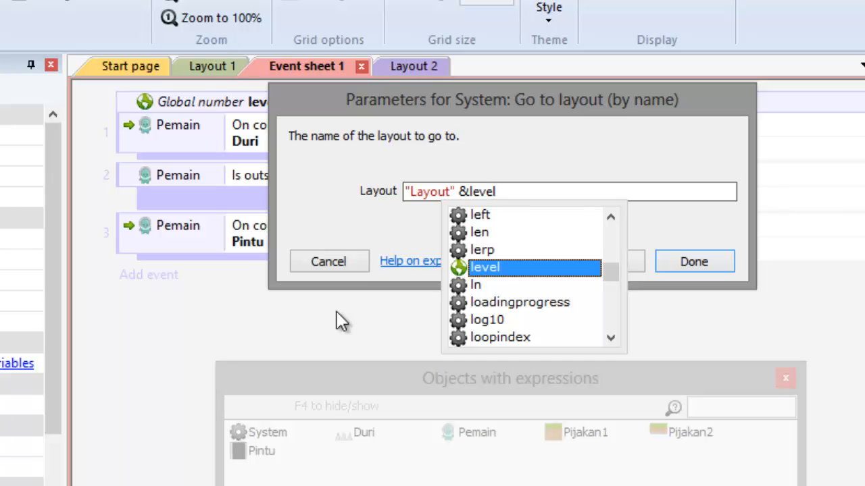
pyautogui.click(508, 270)
pyautogui.click(672, 265)
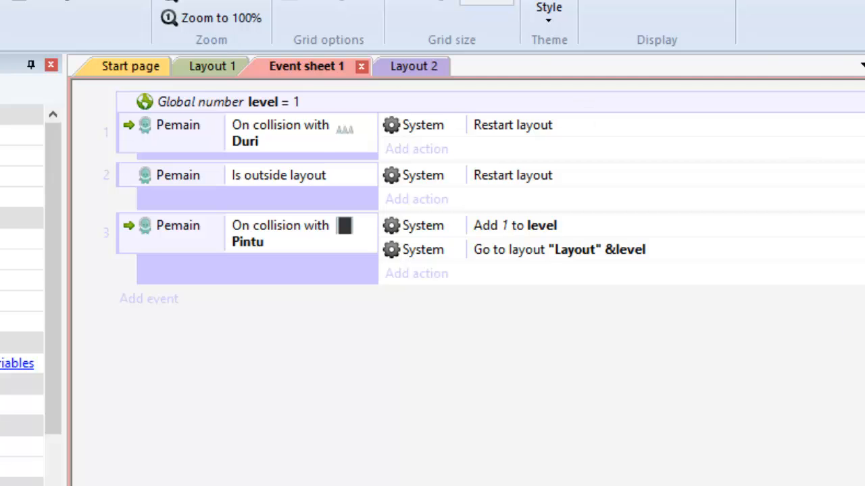
# Run the game and steer the player across the platforms towards the door to test the variable-based level change.
pyautogui.press('F5')
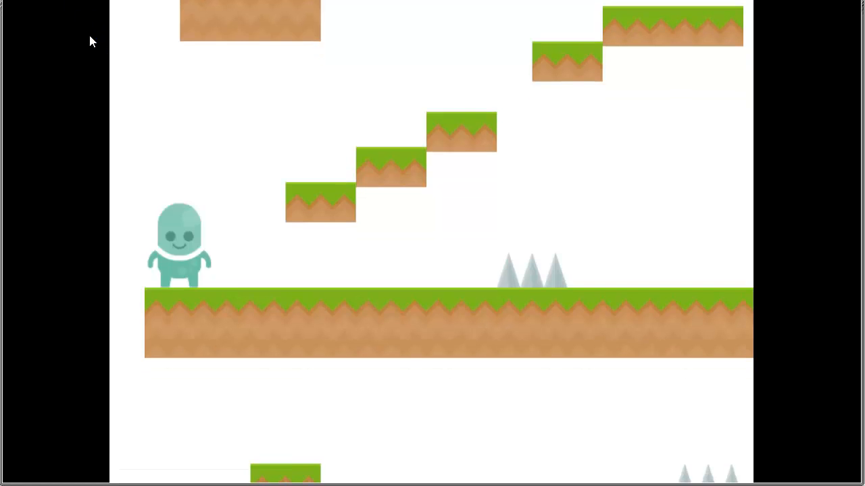
pyautogui.press('Right')
pyautogui.press('Up')
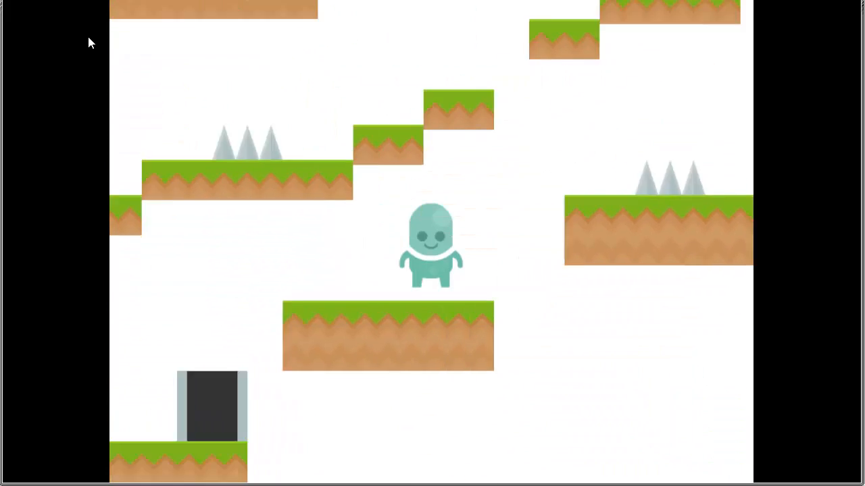
pyautogui.press('Left')
pyautogui.press('Right')
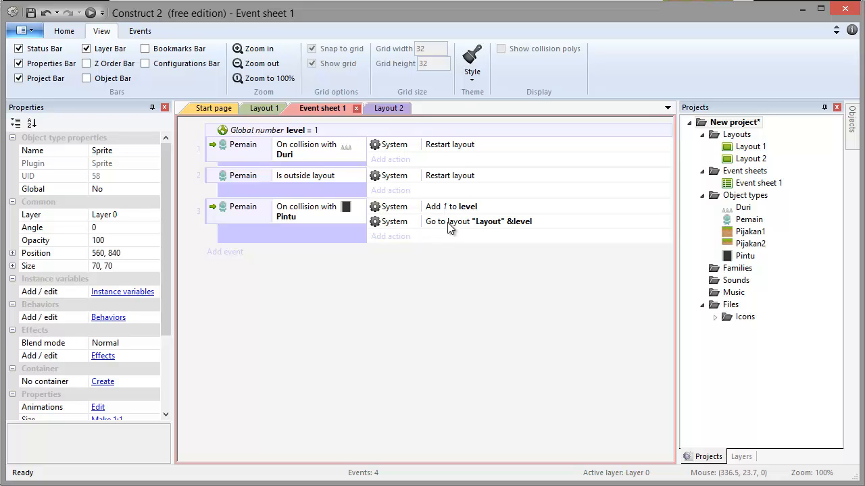
pyautogui.doubleClick(311, 220)
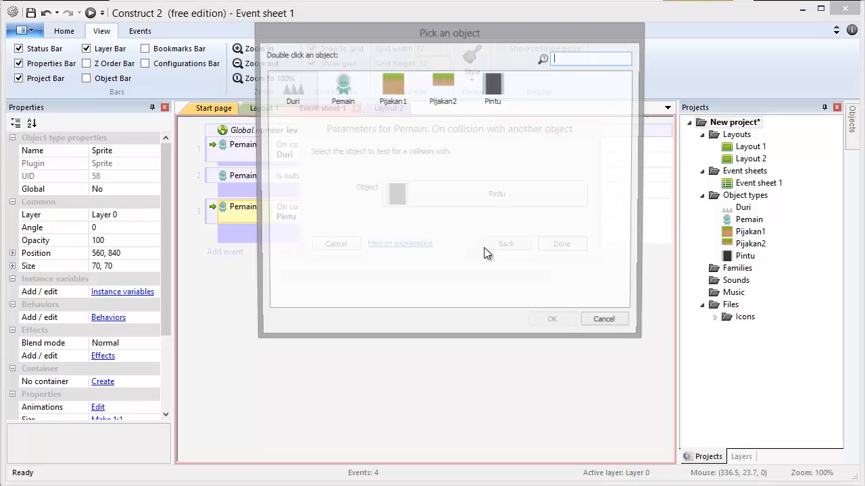
pyautogui.click(608, 325)
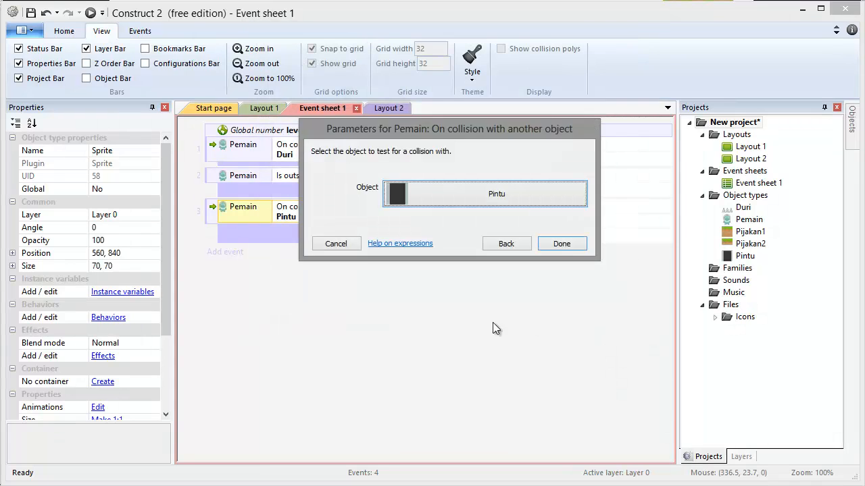
pyautogui.click(561, 245)
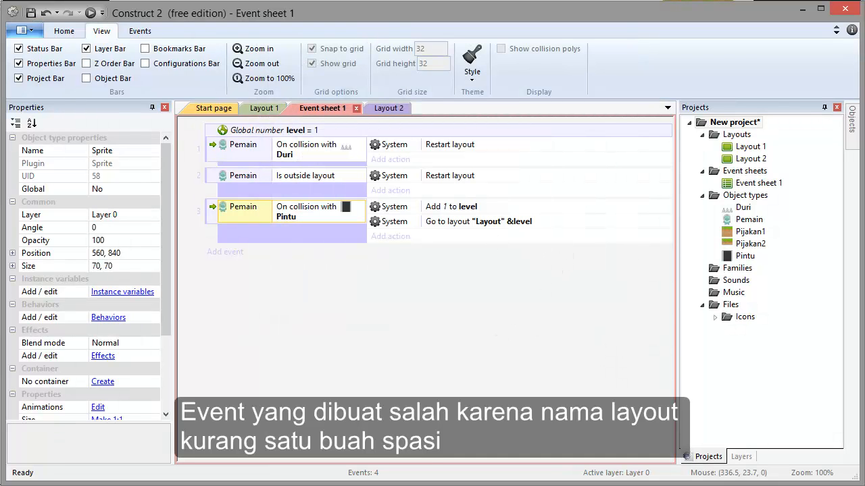
# Correct the layout name expression in the Pintu event's Go to layout action to "Layout " &level, with a space after Layout.
pyautogui.click(597, 411)
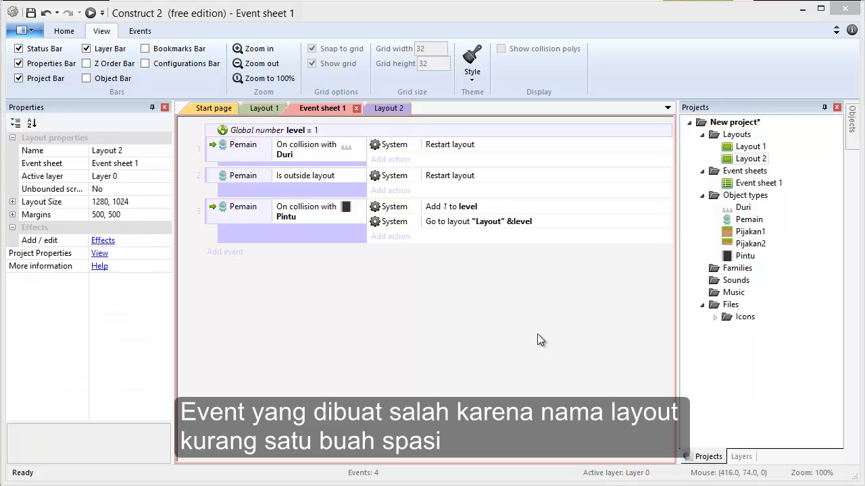
pyautogui.click(497, 221)
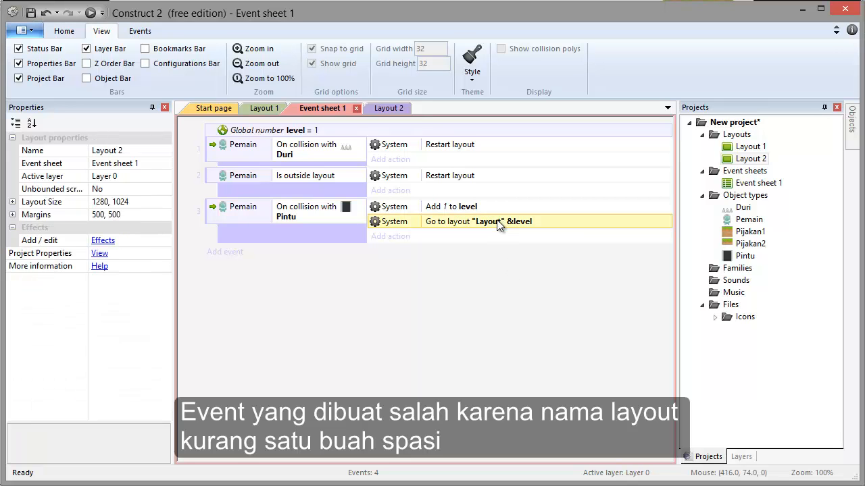
pyautogui.doubleClick(496, 223)
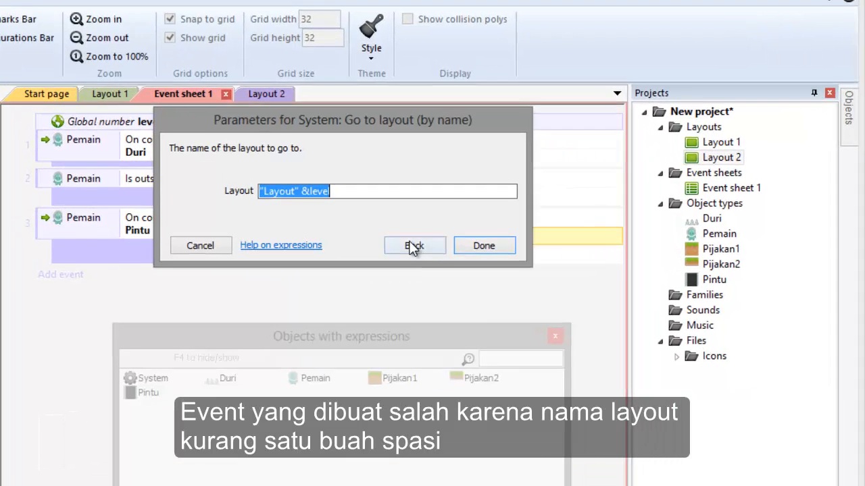
pyautogui.click(298, 191)
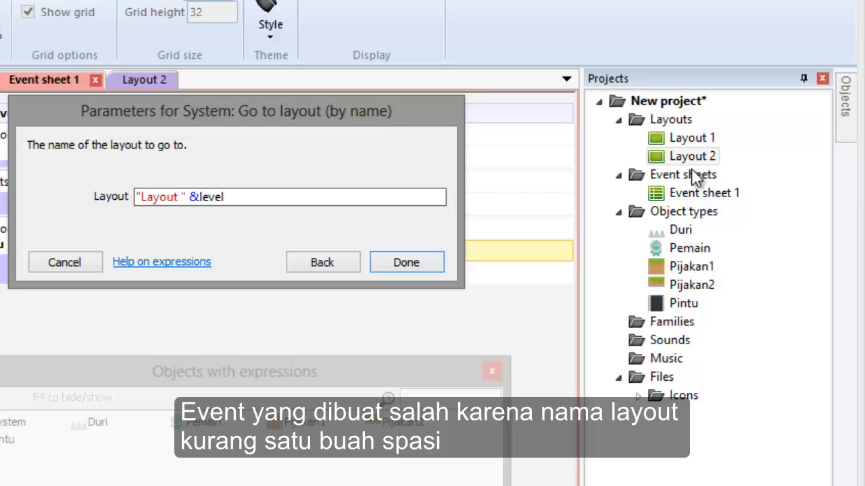
pyautogui.moveTo(178, 197); pyautogui.dragTo(195, 193)
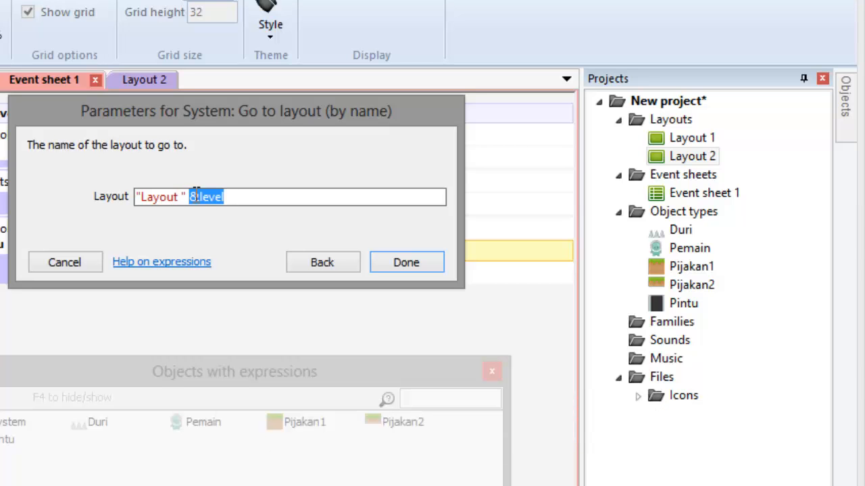
pyautogui.hotkey('shift', 'Left')
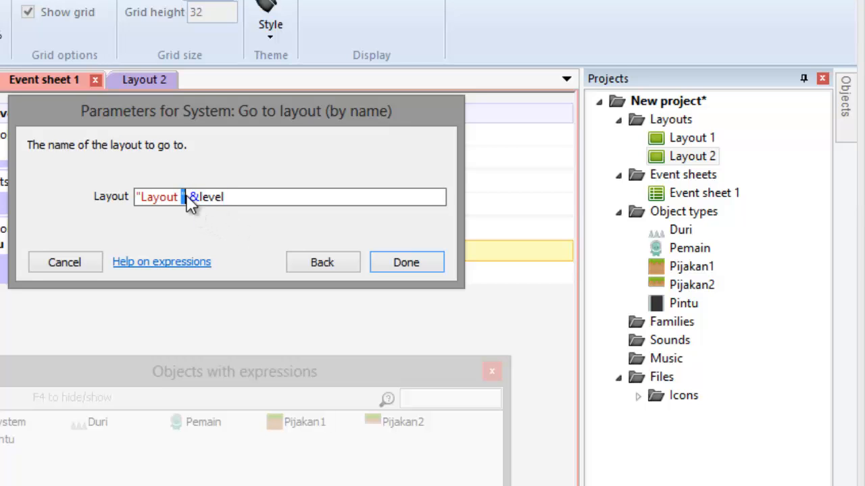
pyautogui.click(410, 262)
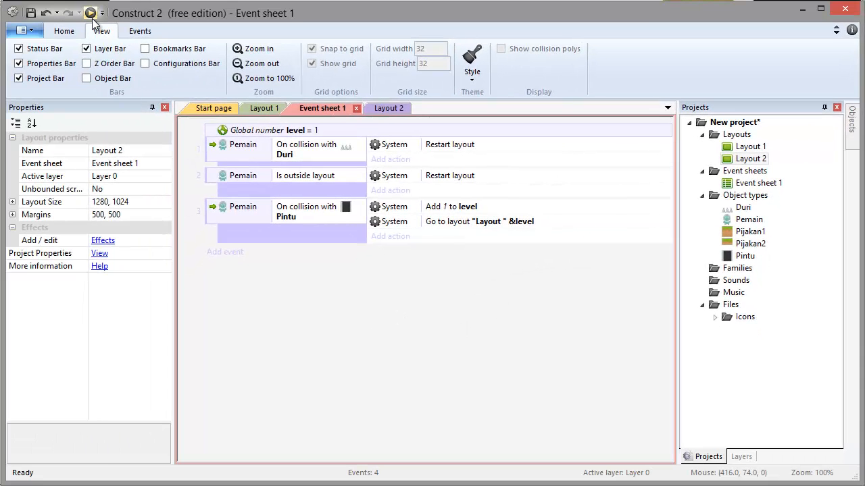
# Run the project from Layout 1 and steer the player over the spikes and platforms to the door to test the corrected layout change.
pyautogui.click(91, 16)
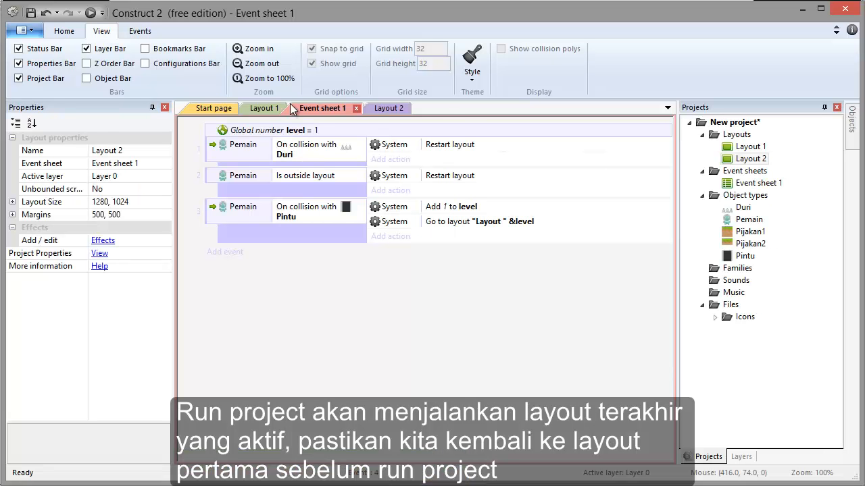
pyautogui.click(267, 109)
pyautogui.click(279, 173)
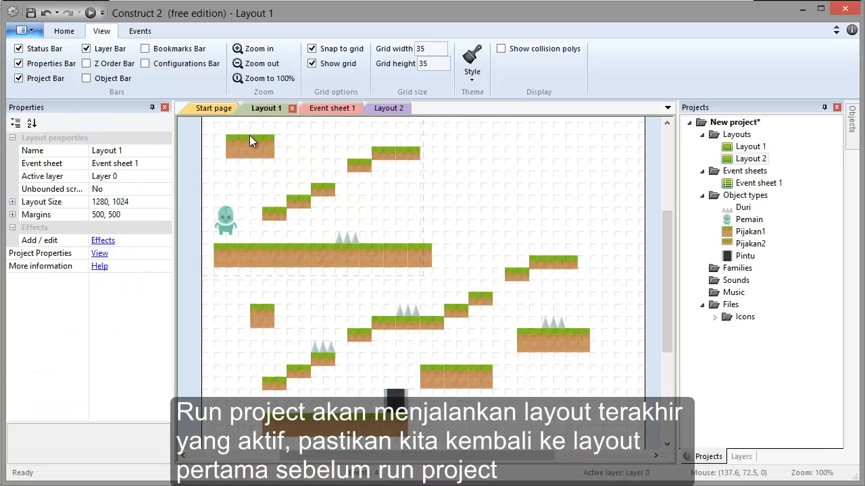
pyautogui.click(91, 13)
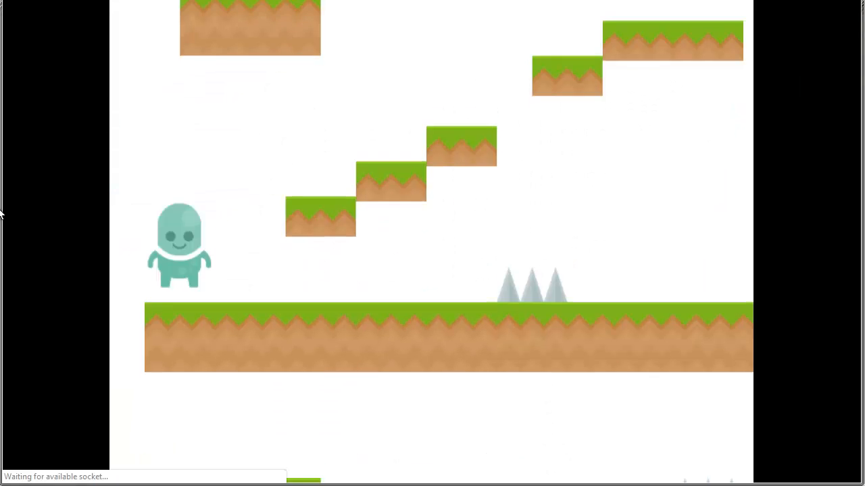
pyautogui.press('Right')
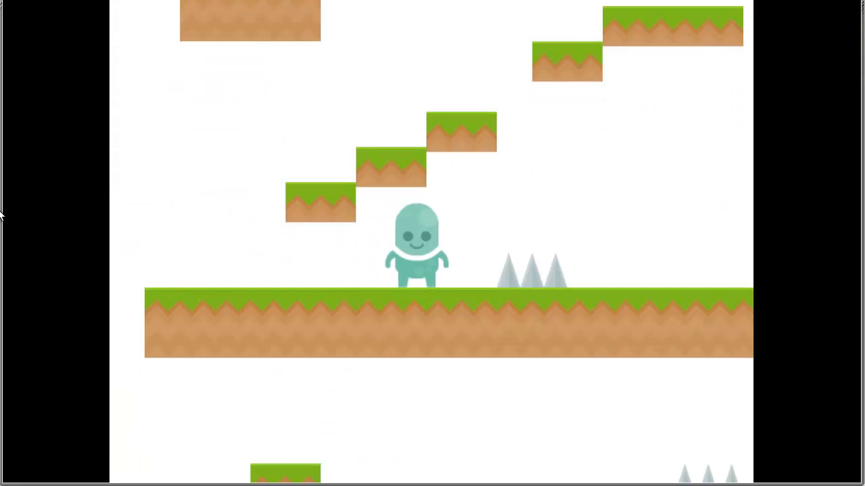
pyautogui.press('Up')
pyautogui.press('Right')
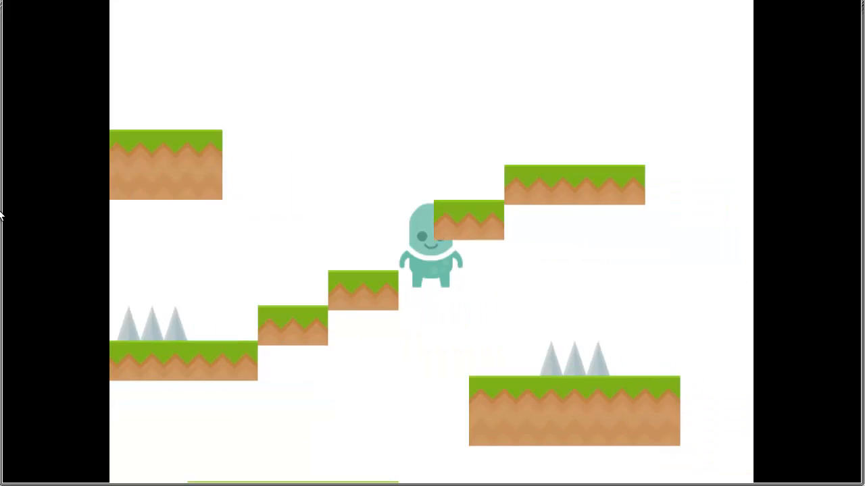
pyautogui.press('Right')
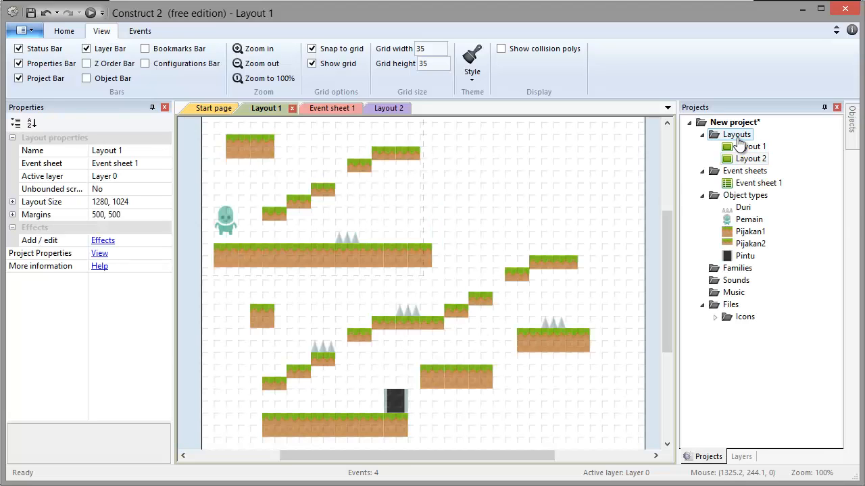
# Add a third layout without its own event sheet and assign Event sheet 1 to it.
pyautogui.rightClick(736, 135)
pyautogui.click(776, 146)
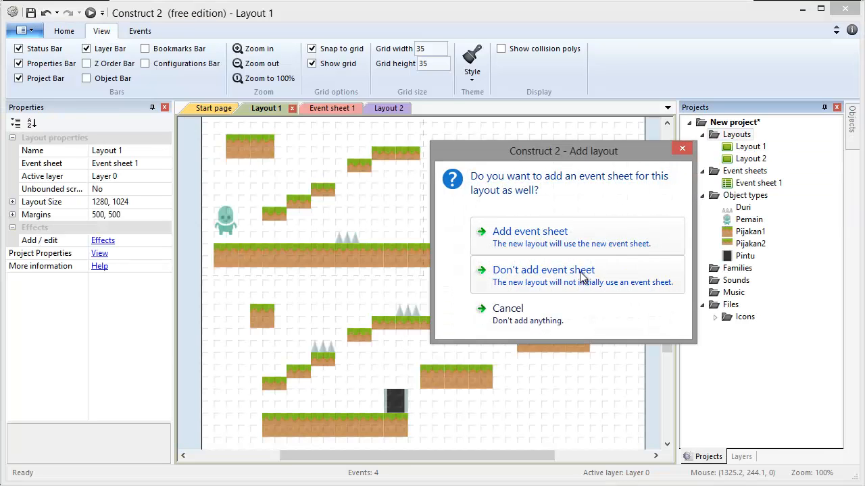
pyautogui.click(637, 274)
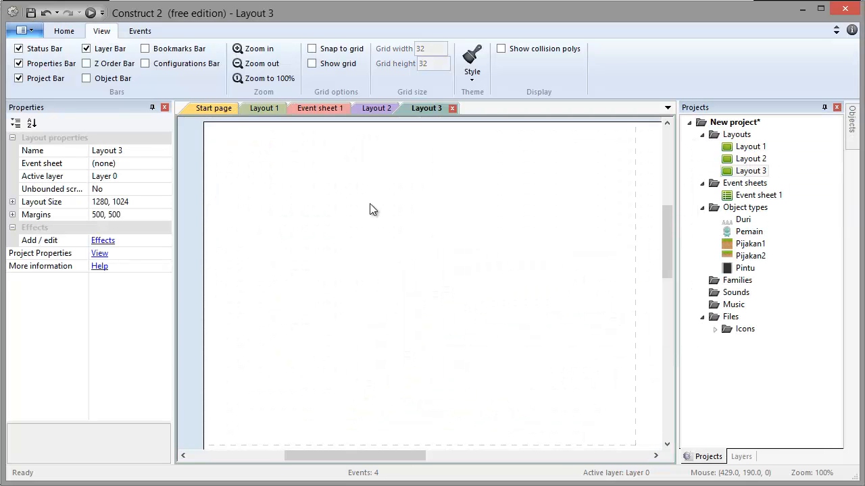
pyautogui.click(161, 166)
pyautogui.click(166, 164)
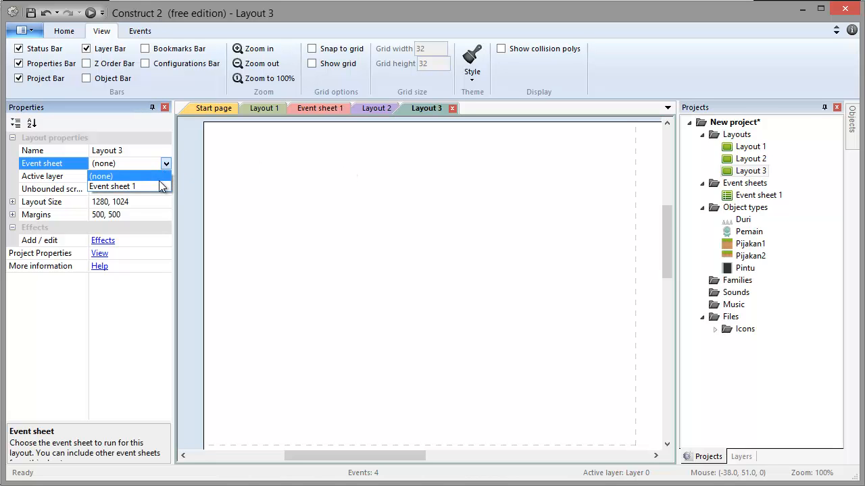
pyautogui.click(161, 186)
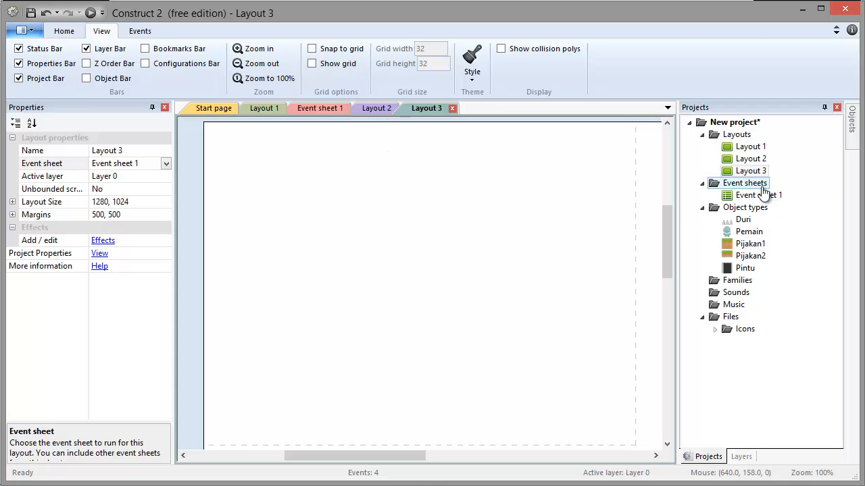
# Place a Pijakan1 block at about 315, 285 in Layout 3 and the Pemain sprite just above it at about 318, 191.
pyautogui.moveTo(757, 246); pyautogui.dragTo(416, 314)
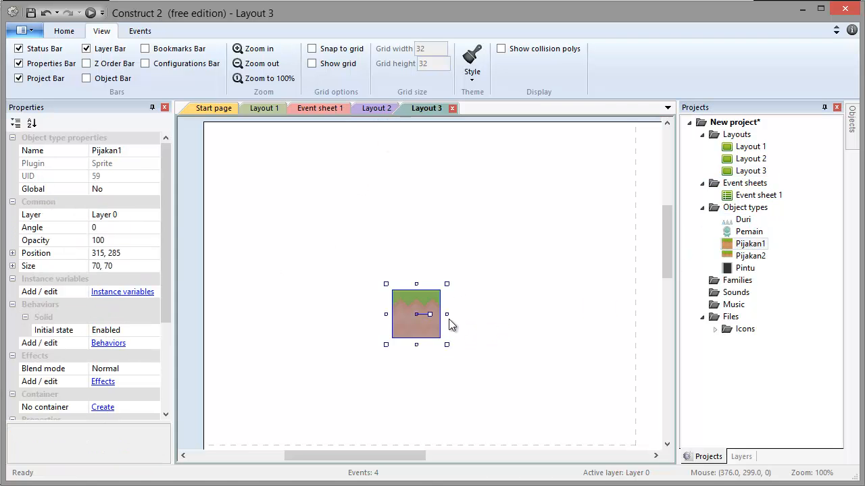
pyautogui.moveTo(749, 232); pyautogui.dragTo(414, 256)
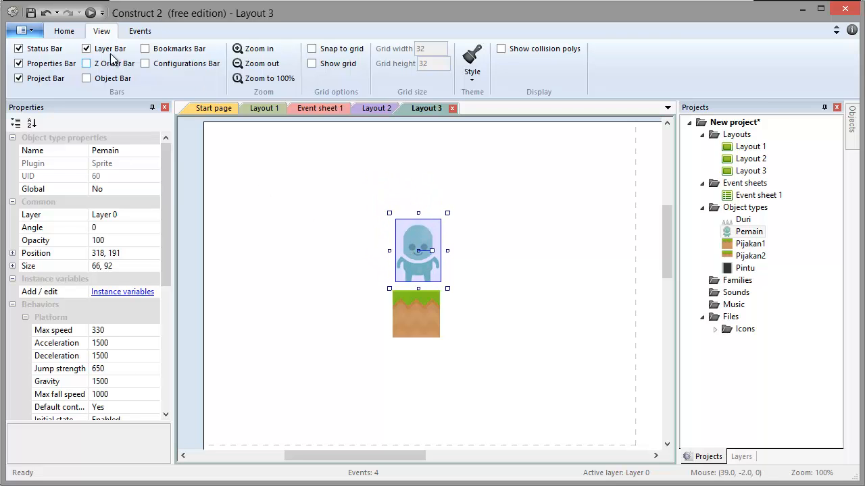
# Place a Pintu door in Layout 2 on top of the highest platform, at position 96, 64.
pyautogui.click(267, 108)
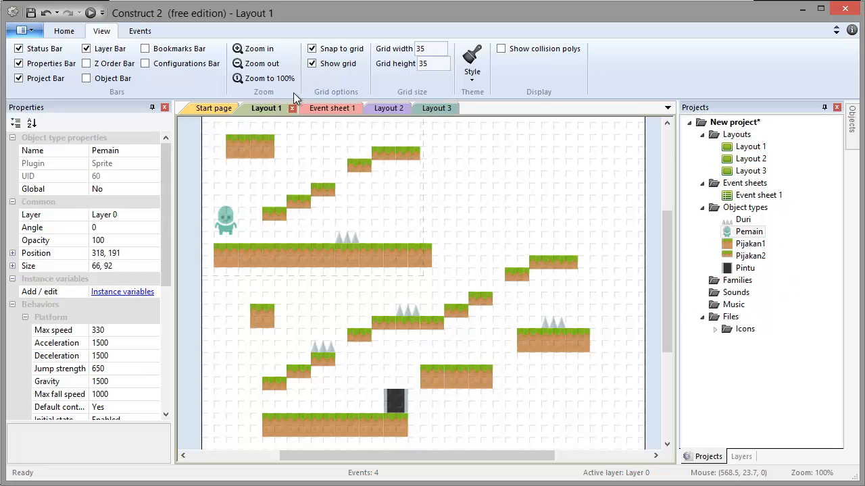
pyautogui.click(388, 108)
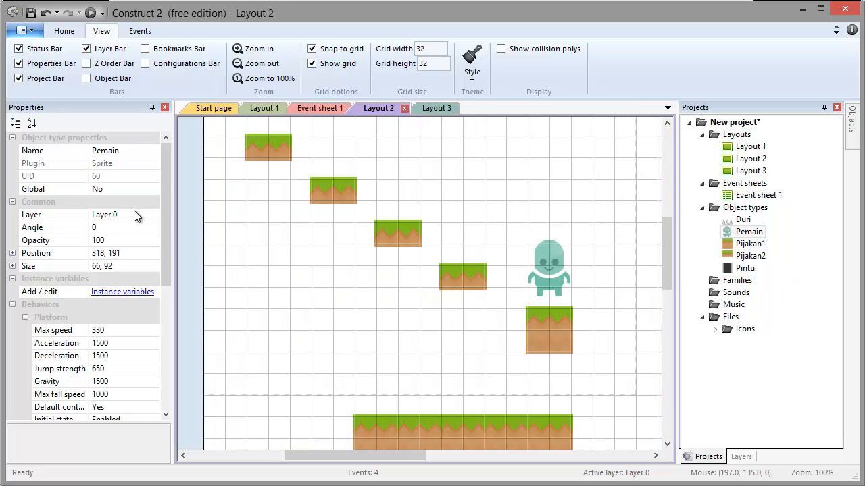
pyautogui.click(748, 268)
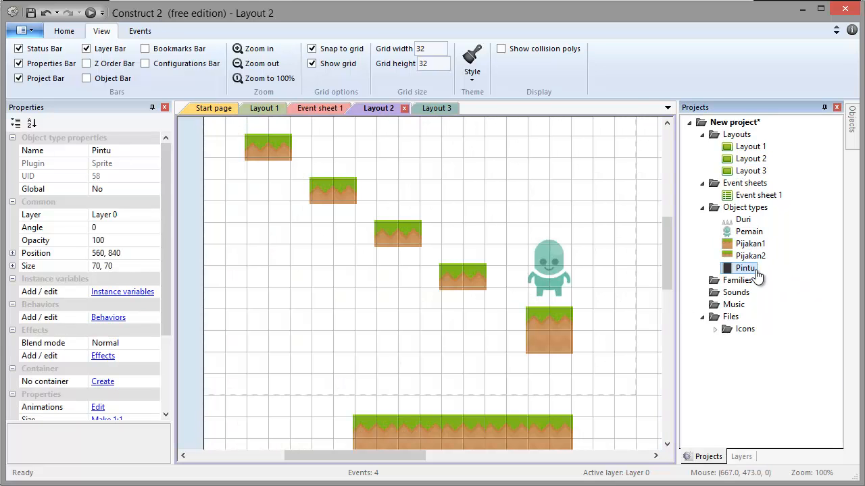
pyautogui.click(317, 156)
pyautogui.scroll(2, 352, 260)
pyautogui.moveTo(321, 249); pyautogui.dragTo(276, 207)
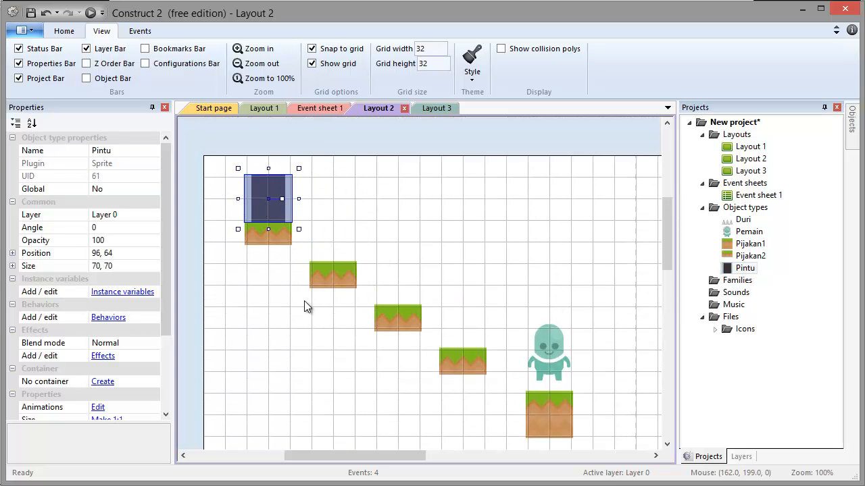
pyautogui.click(285, 324)
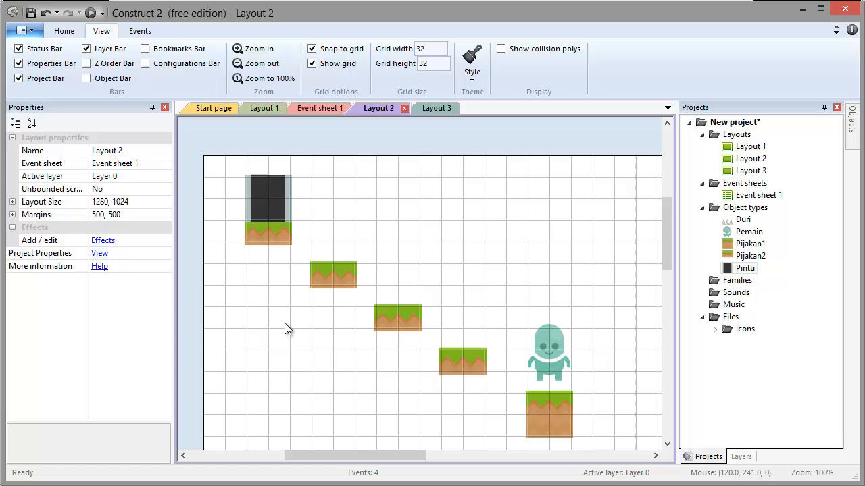
# Run the project from Layout 1 and guide the player through the doors of Layout 1 and Layout 2 to test reaching Layout 3.
pyautogui.click(262, 110)
pyautogui.click(90, 12)
pyautogui.press('Right')
pyautogui.press('Up')
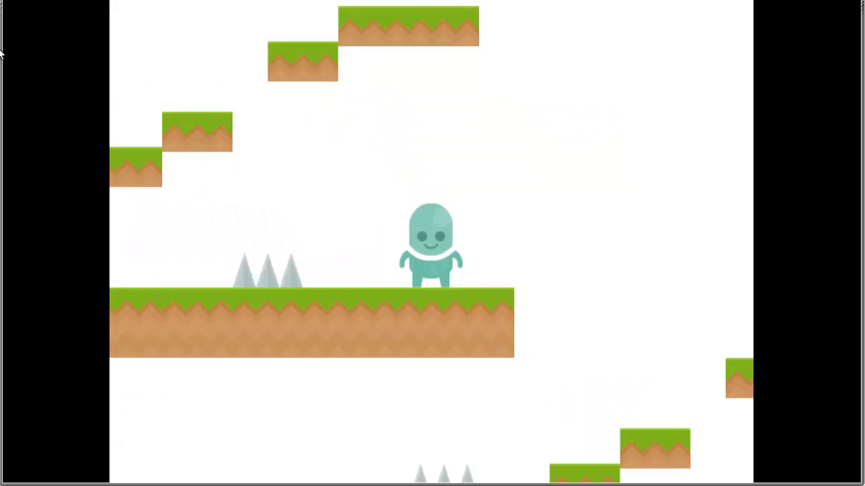
pyautogui.press('Right')
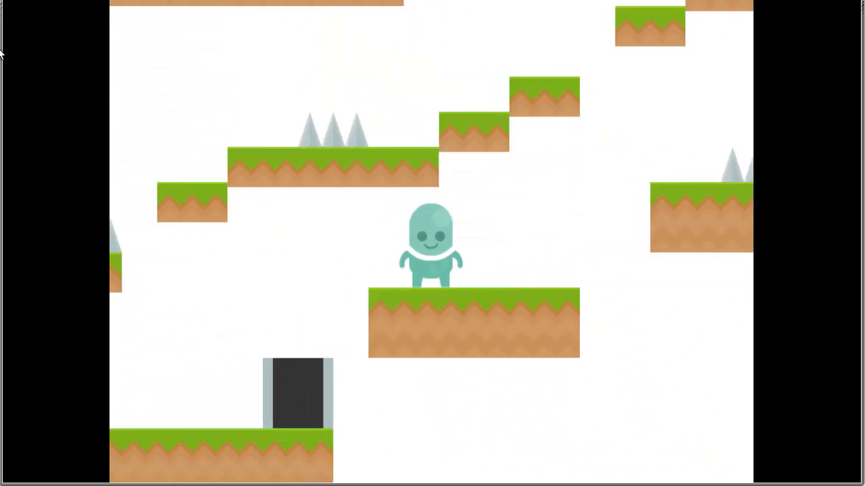
pyautogui.press('Left')
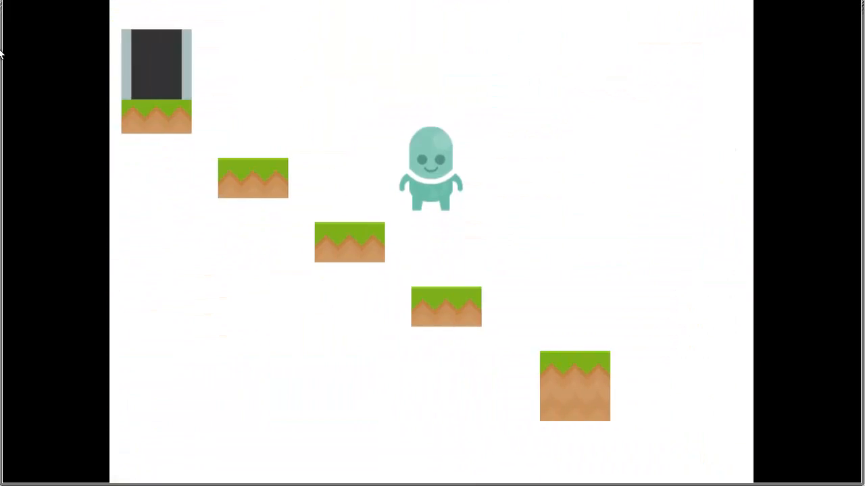
pyautogui.press('Left')
pyautogui.press('Up')
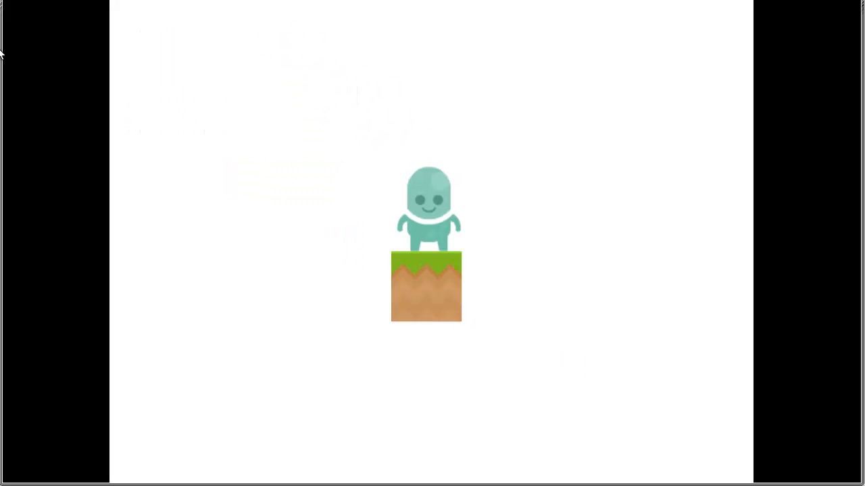